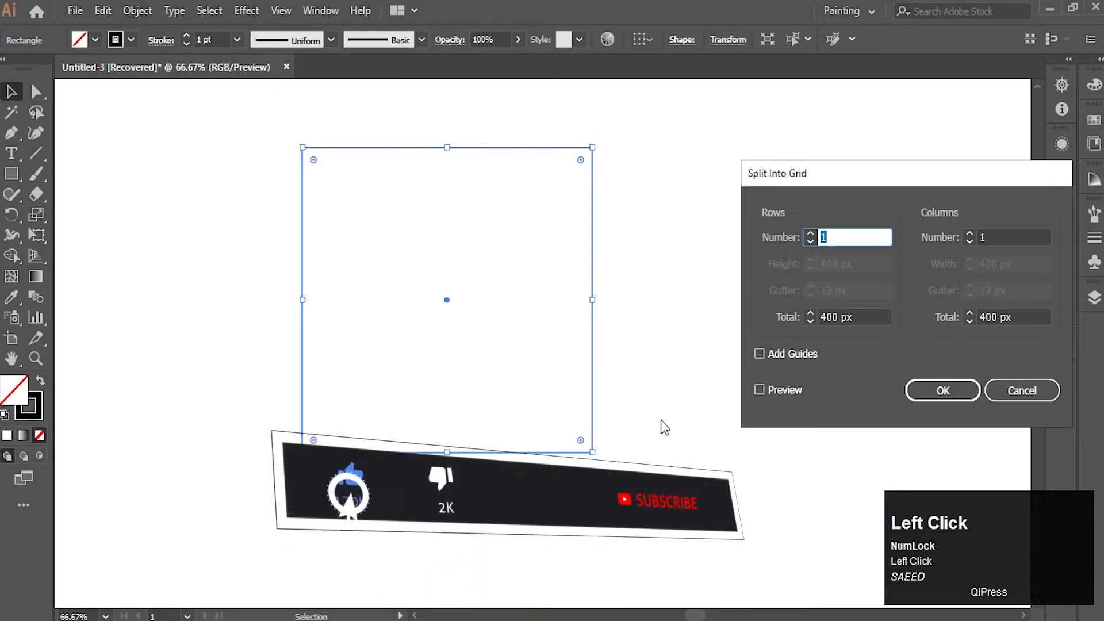
- Split the selected square into a grid of 6 rows with a 36 px gutter, previewing the result
click(777, 390)
click(830, 231)
scroll(834, 233, down, 6)
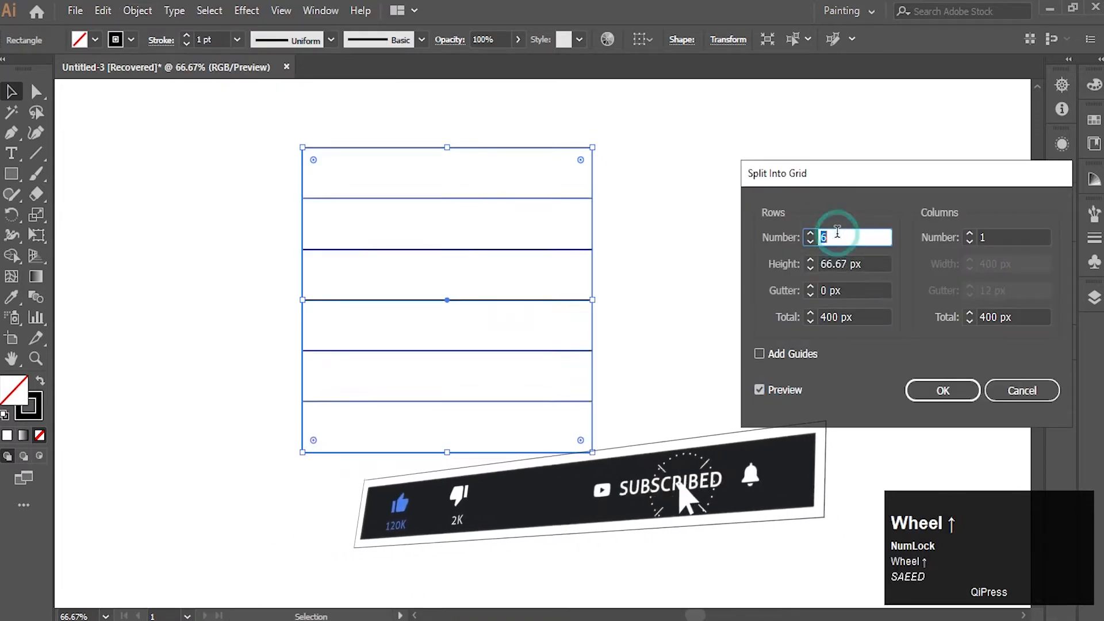
scroll(837, 232, down, 1)
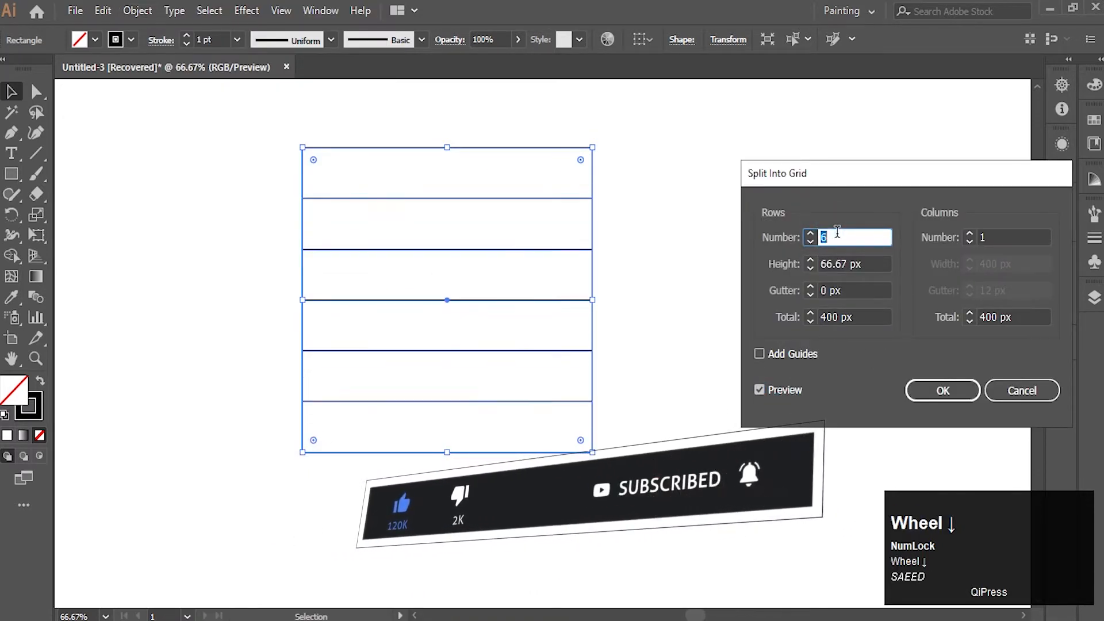
click(860, 290)
text(36)
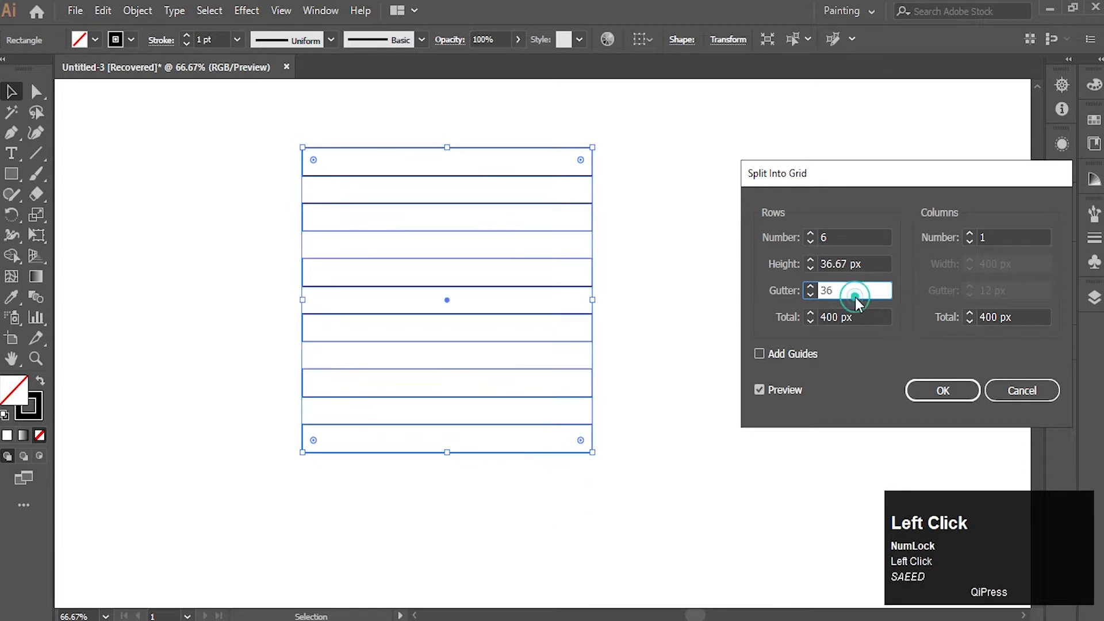
click(942, 384)
- Select all six horizontal strips and group them
drag(241, 124, 605, 470)
scroll(464, 311, down, 2)
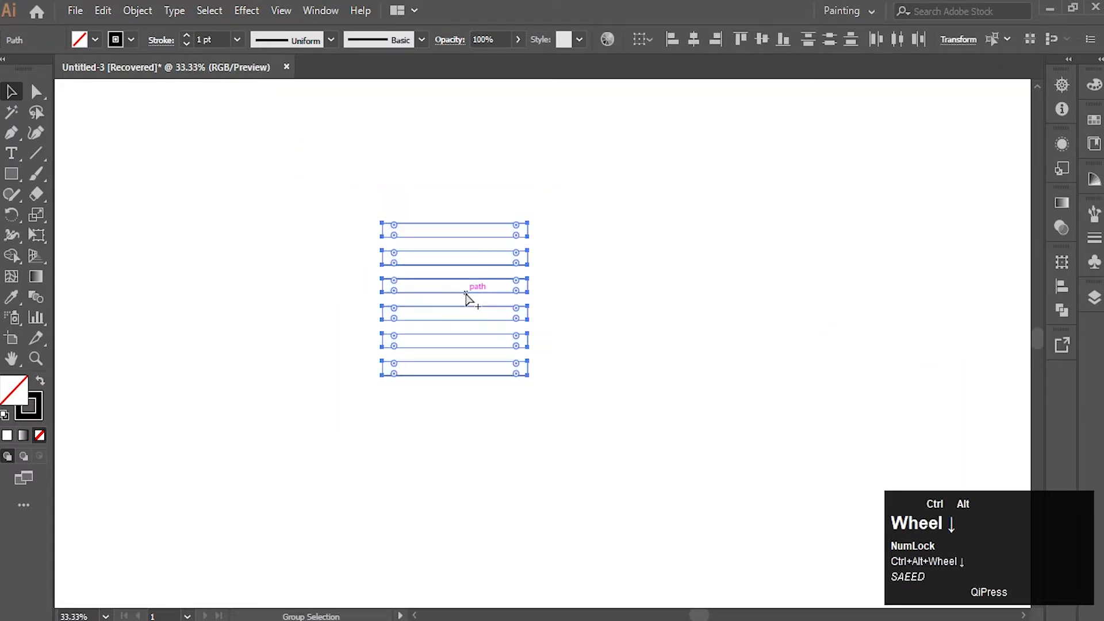
drag(476, 301, 611, 320)
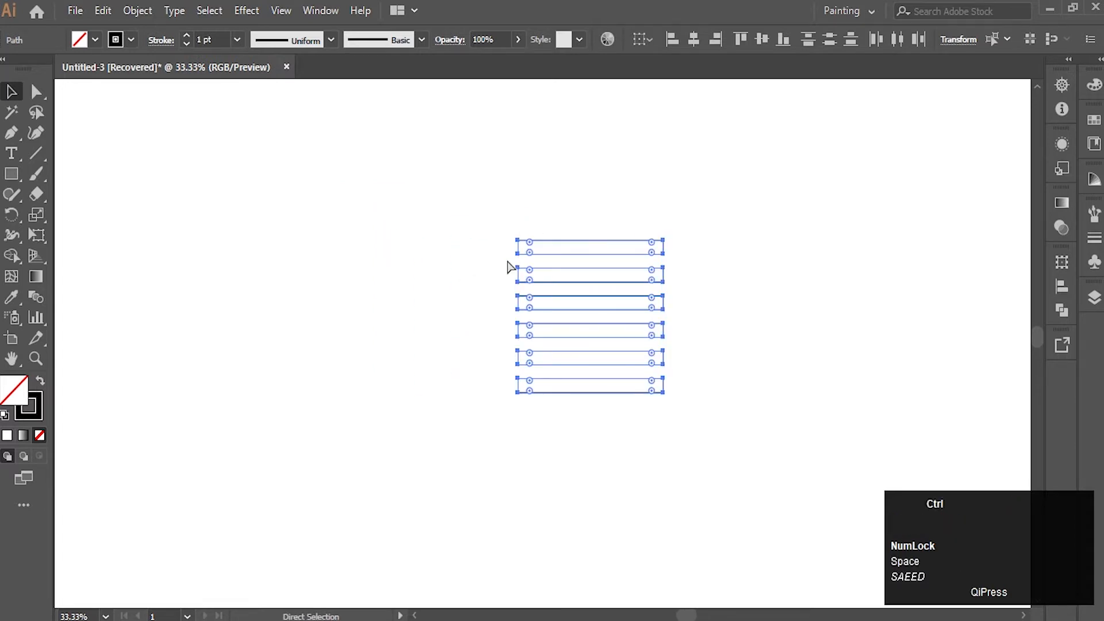
key(ctrl+g)
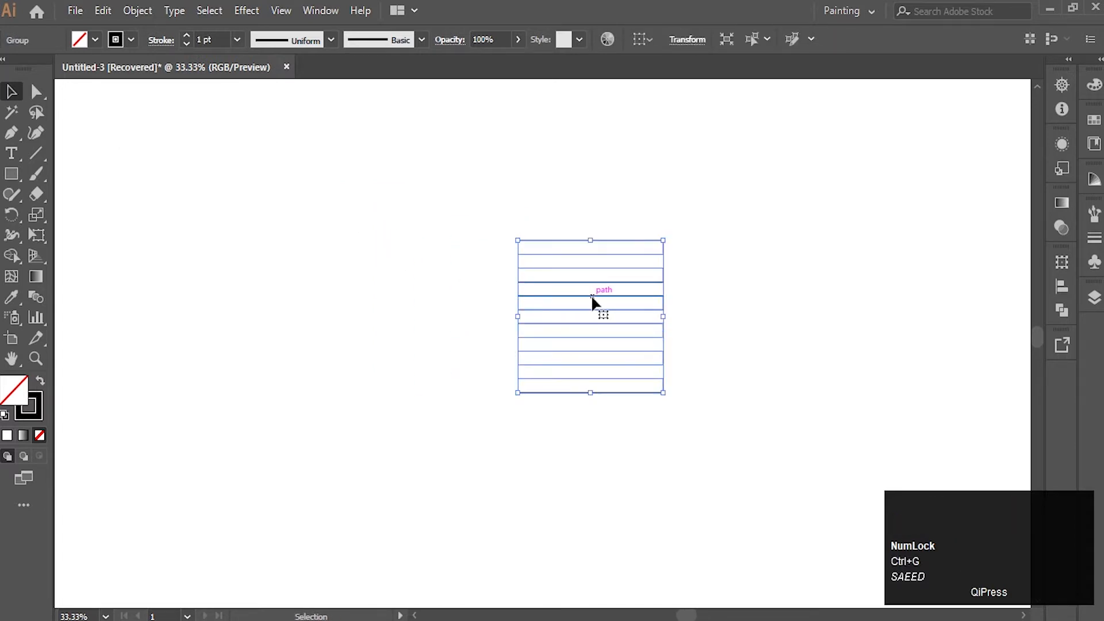
- Create a copy of the strip group rotated by 90° over the original to form a square grid
double_click(13, 218)
text(90)
click(471, 383)
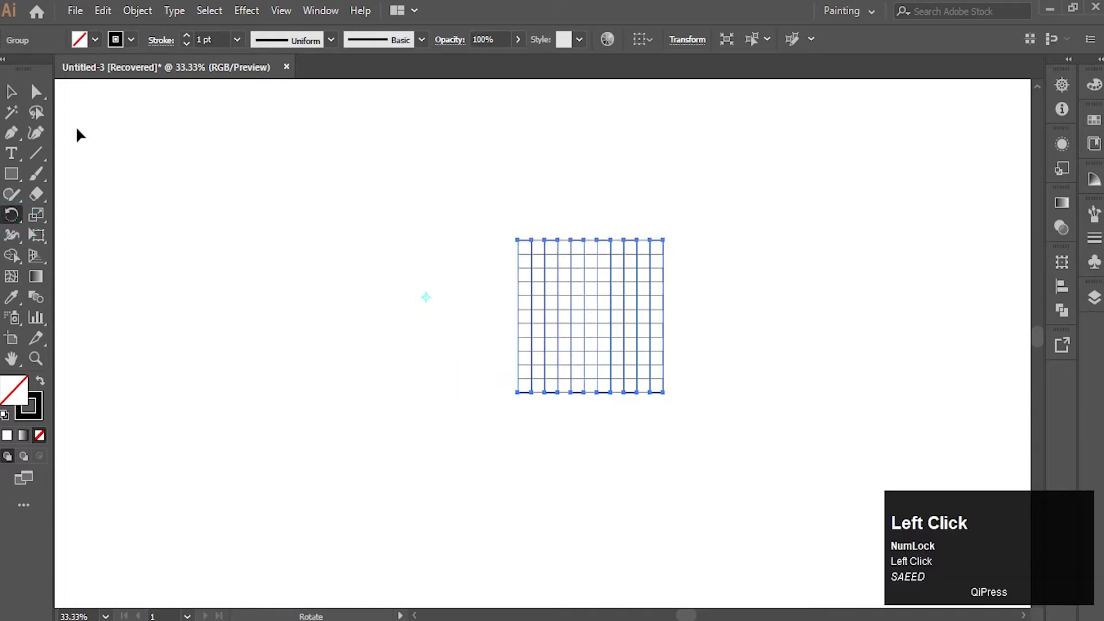
- Select both strip groups and place a duplicate of the whole grid above and to the left of the original
click(11, 92)
click(239, 179)
scroll(579, 282, up, 1)
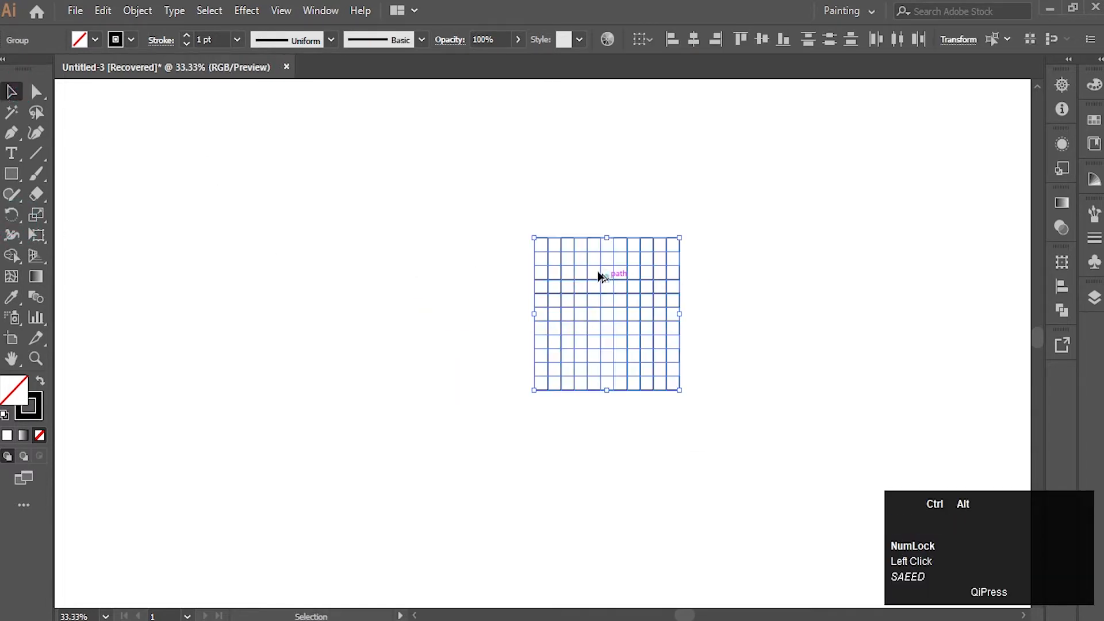
drag(598, 276, 262, 169)
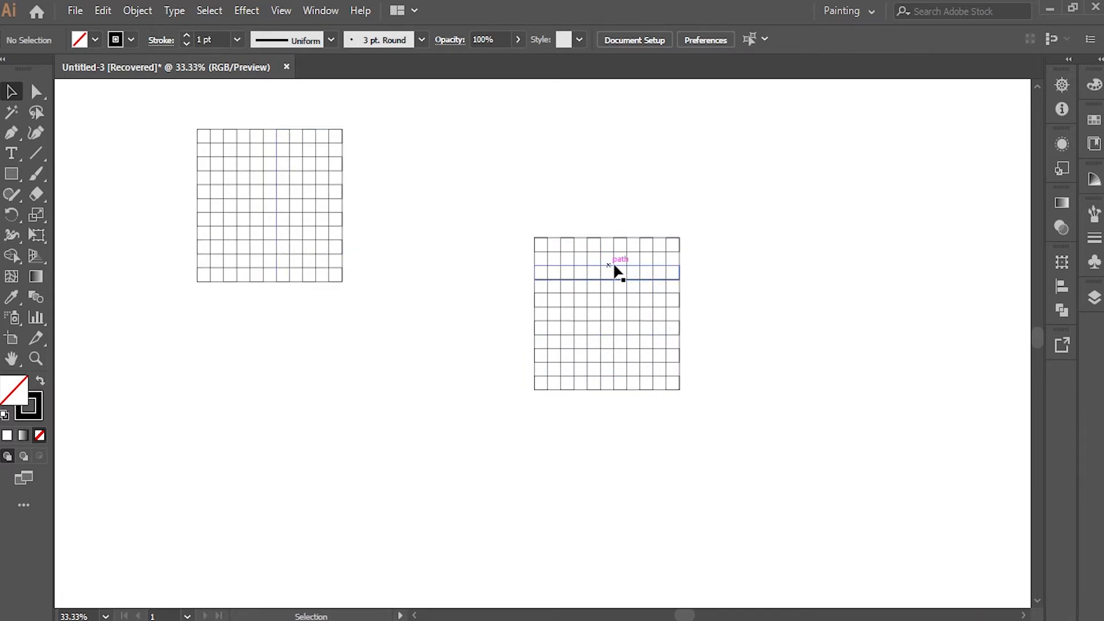
- Move the vertical strips off the original grid, and shift the right ends of its horizontal strips straight down so they slant
drag(560, 266, 350, 389)
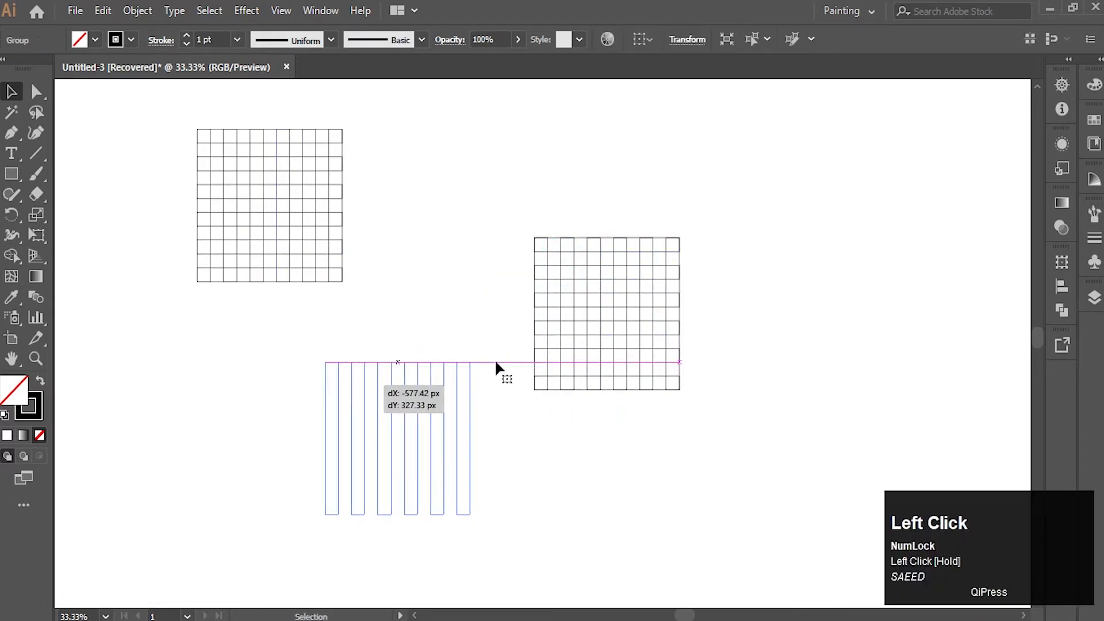
click(35, 92)
drag(764, 212, 656, 402)
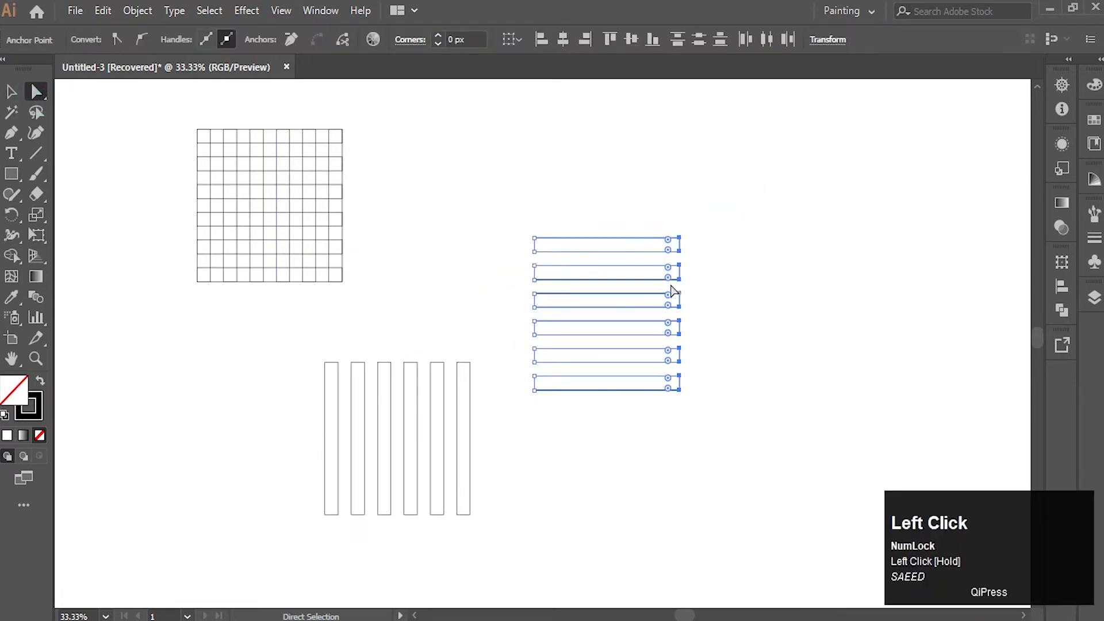
drag(679, 275, 684, 351)
click(747, 263)
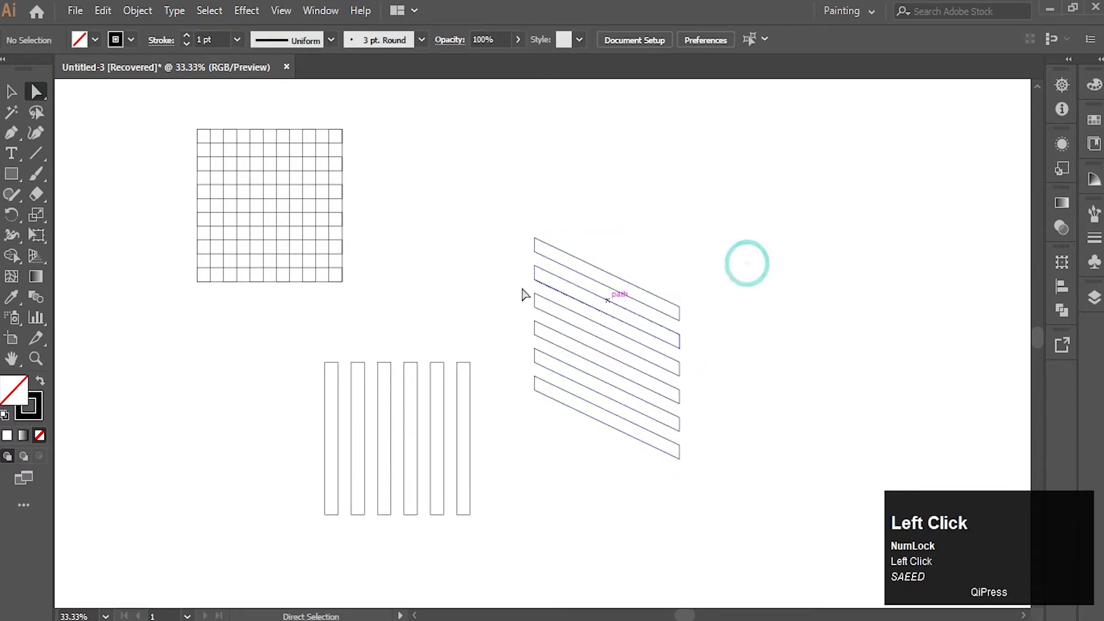
- Stretch the vertical strip group from its center to about twice its height
click(12, 93)
click(326, 373)
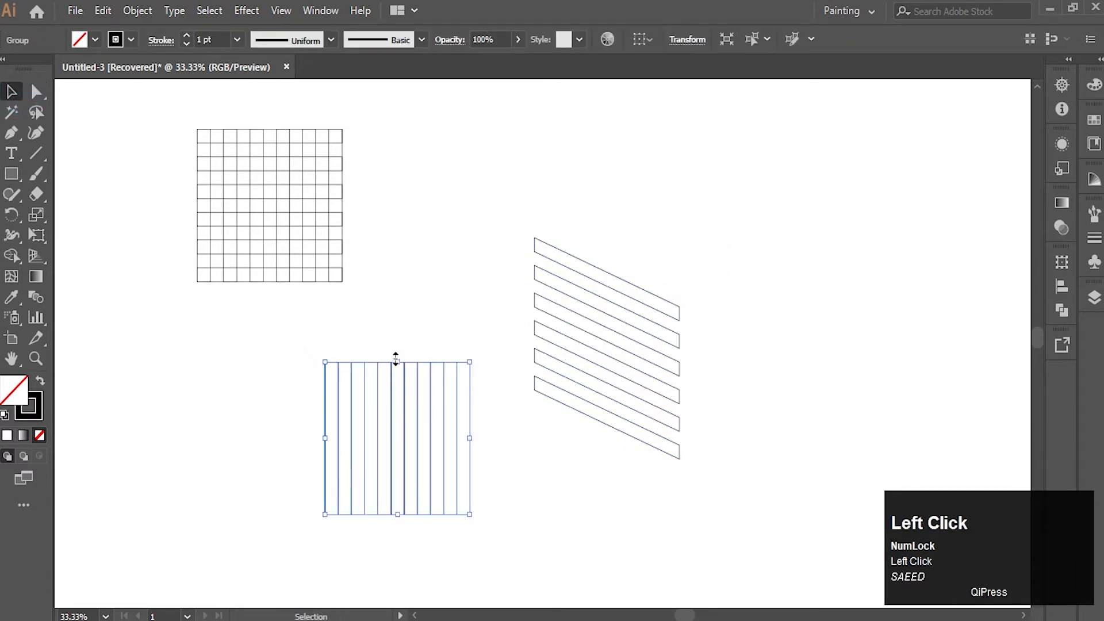
drag(395, 360, 402, 288)
click(246, 354)
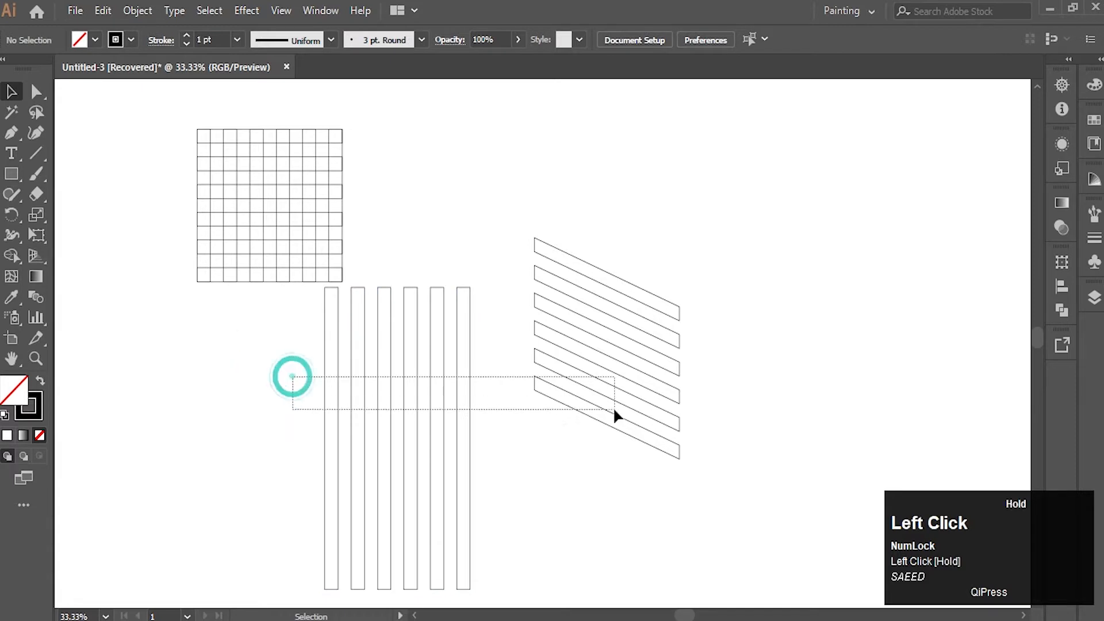
- Align the vertical and slanted strip groups to each other on their horizontal and vertical centers
drag(614, 411, 615, 412)
click(1062, 286)
click(901, 301)
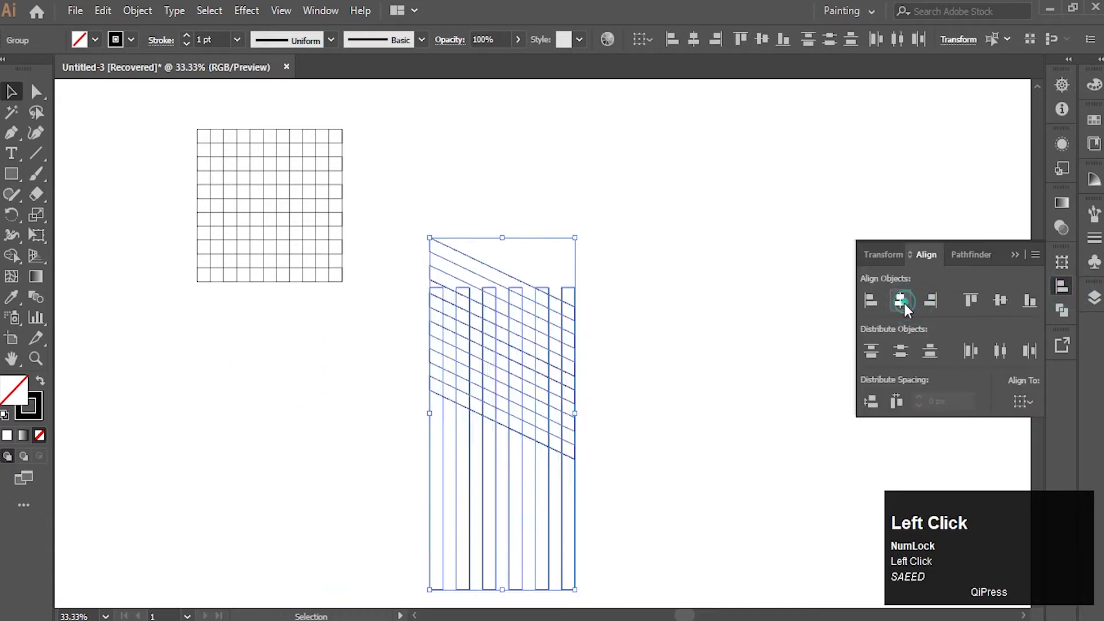
click(1001, 300)
click(732, 254)
click(1007, 257)
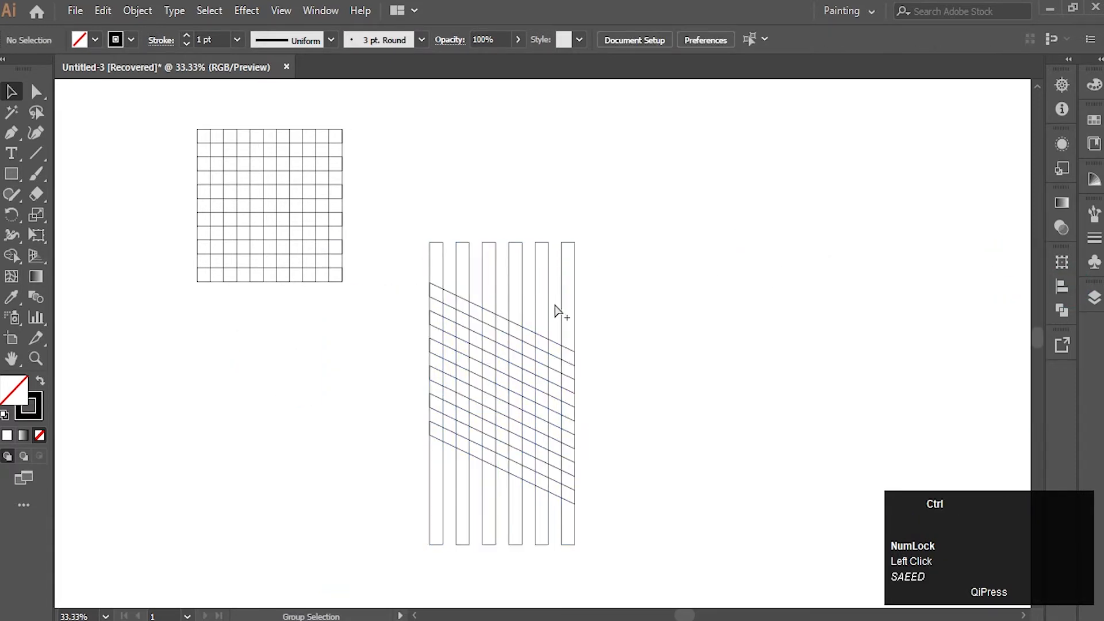
- Remove the vertical strip parts above and below the slanted strips with the Shape Builder tool
drag(525, 373, 593, 303)
drag(448, 218, 598, 287)
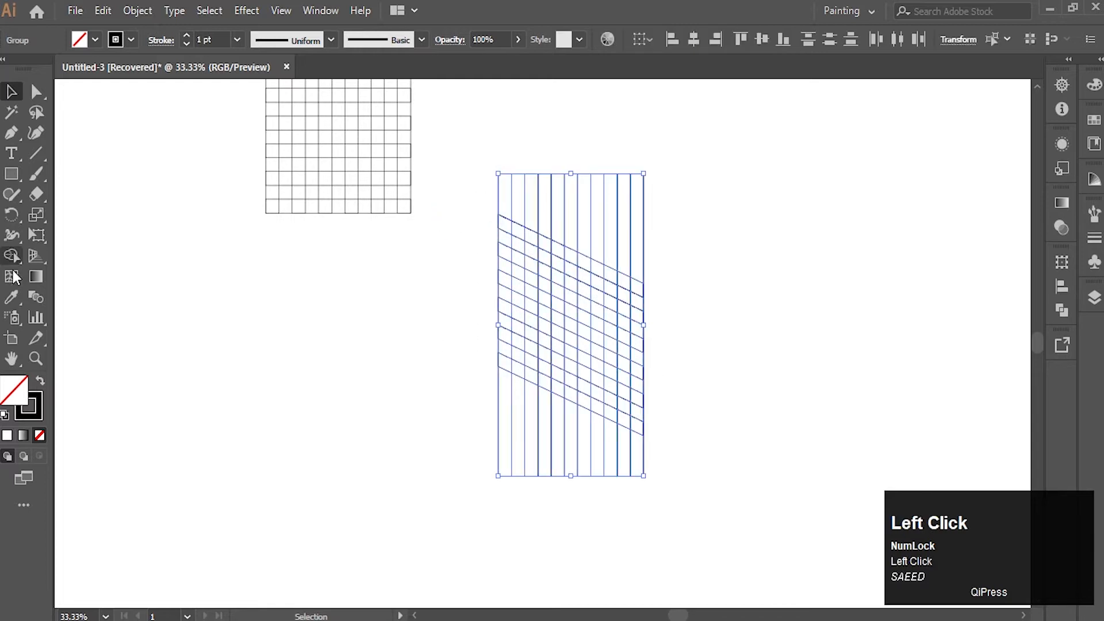
click(13, 253)
drag(549, 197, 690, 270)
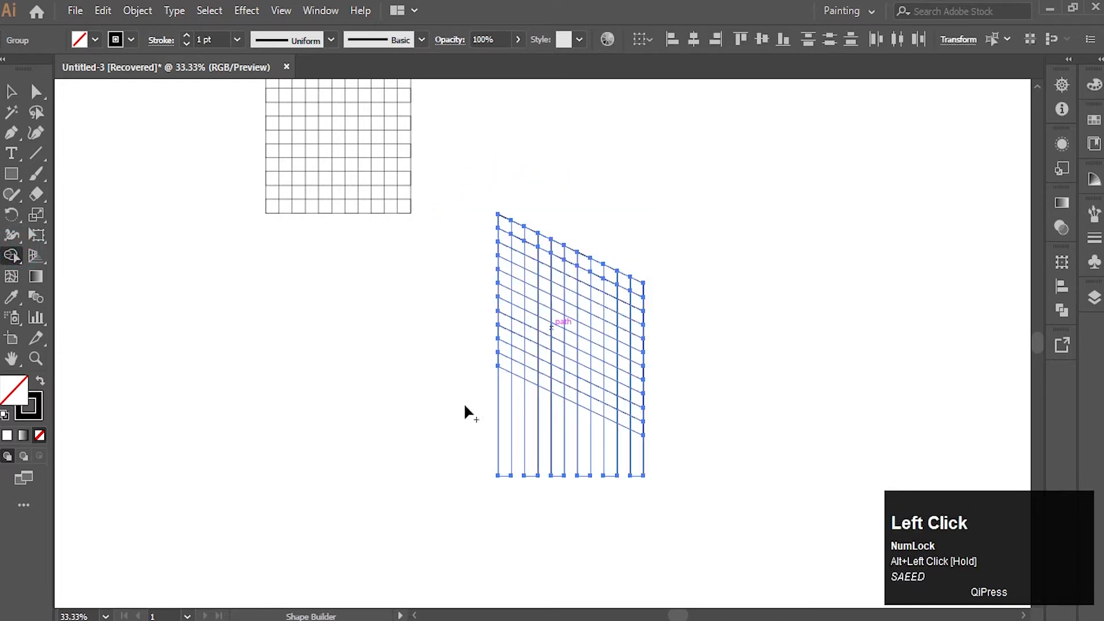
drag(464, 405, 693, 466)
click(13, 90)
click(456, 306)
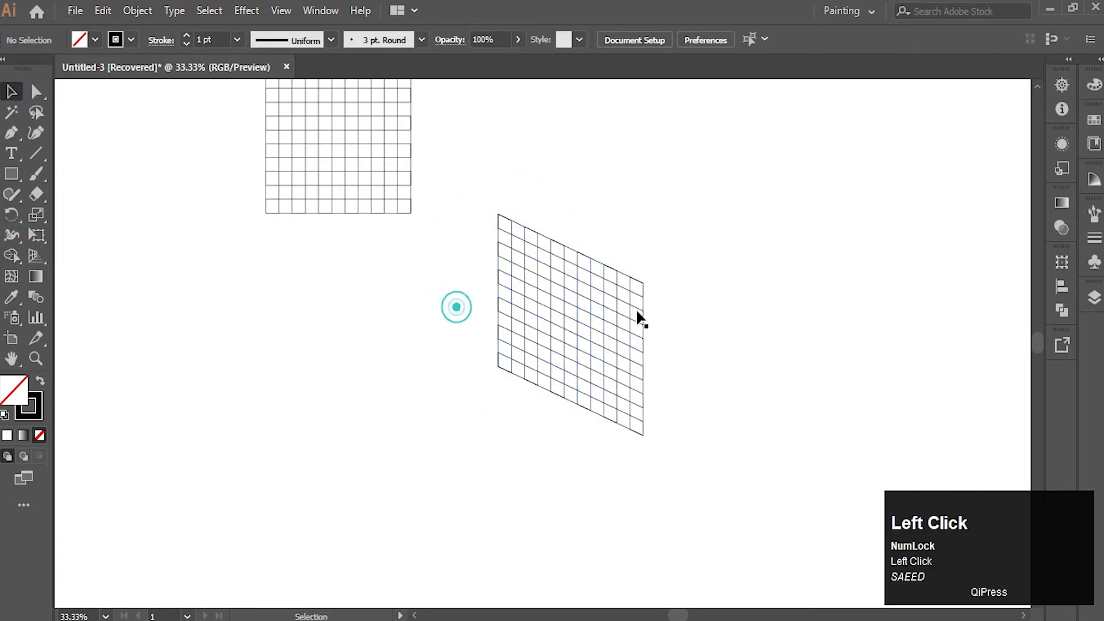
- Select all parts of the trimmed slanted grid and group them
scroll(637, 316, up, 1)
click(12, 90)
click(430, 230)
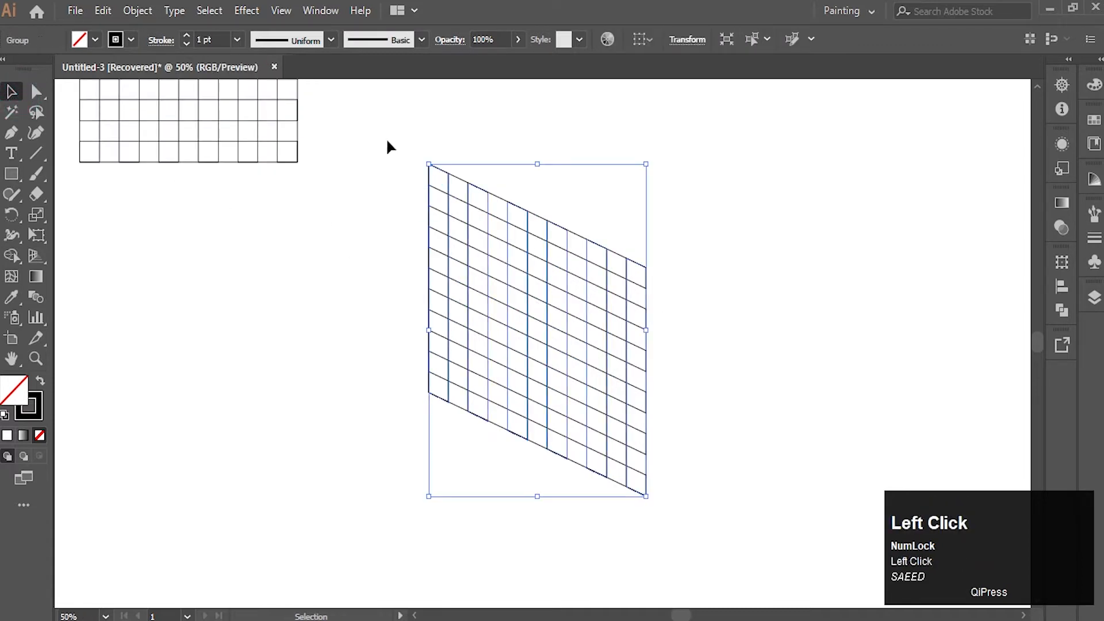
drag(388, 140, 805, 569)
key(ctrl+g)
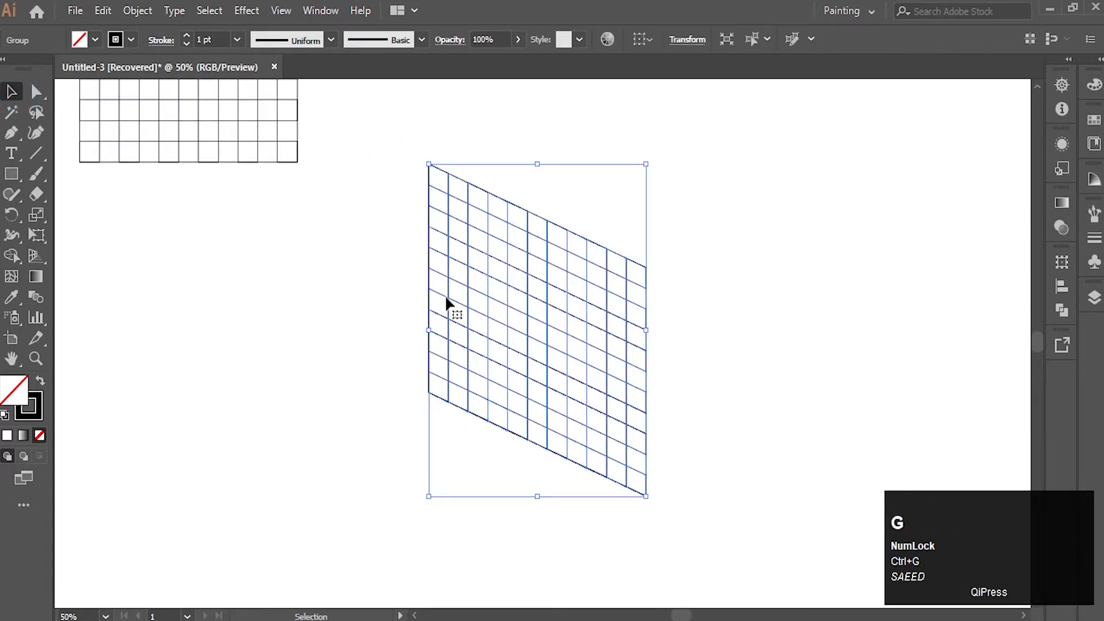
- Reflect a copy of the slanted grid across a vertical axis on its right edge
right_click(11, 215)
click(79, 230)
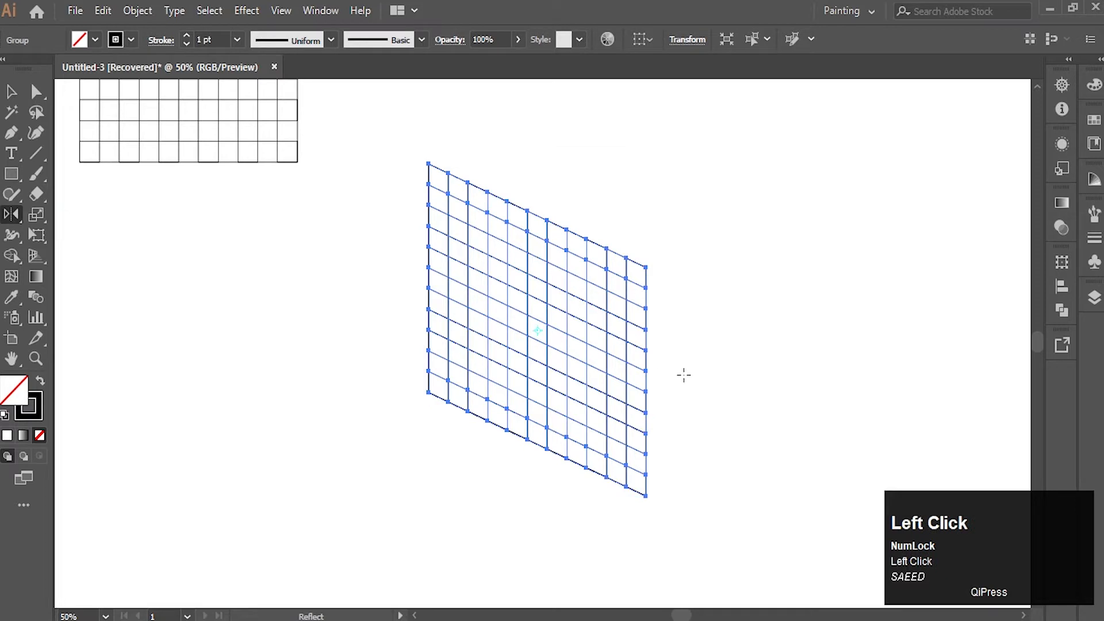
alt+click(645, 339)
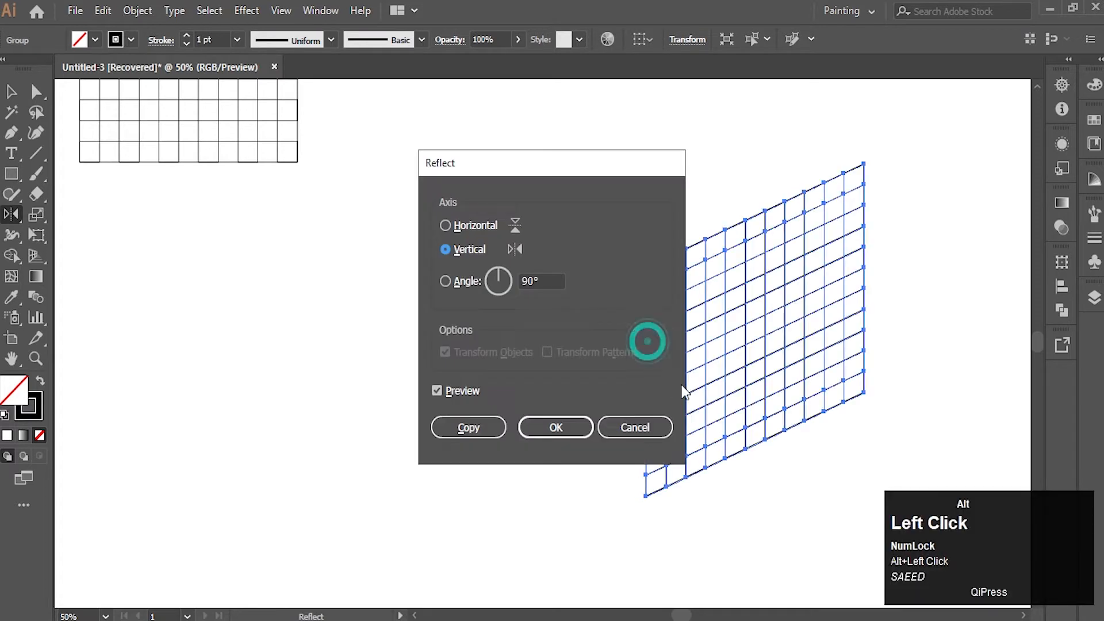
click(467, 428)
click(10, 92)
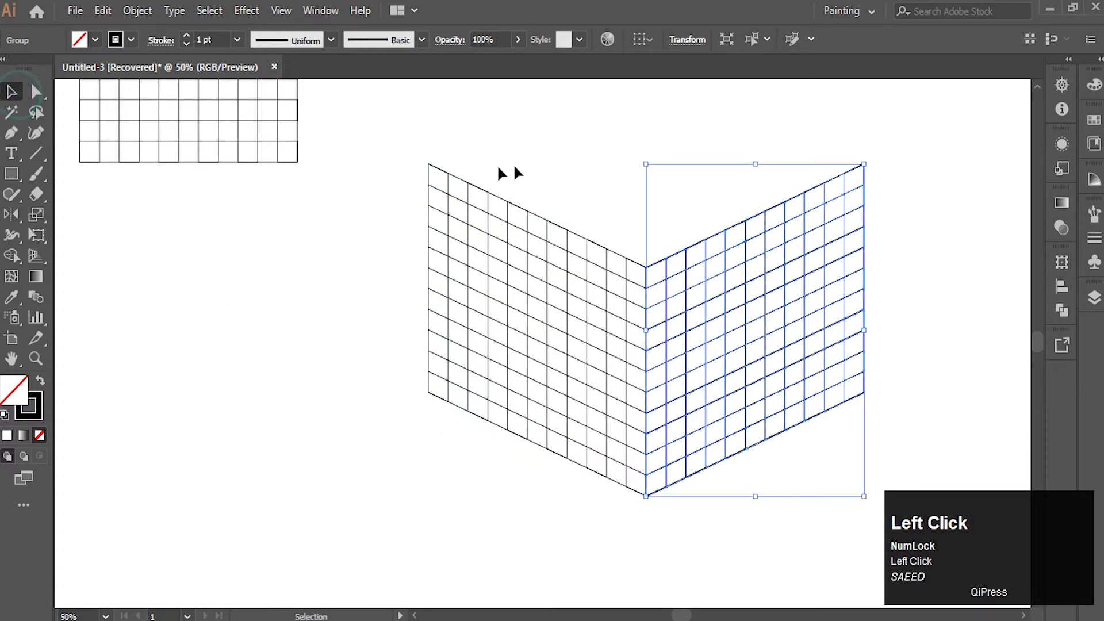
click(510, 173)
- Examine the seam where the slanted grid and its mirrored copy meet
scroll(636, 308, up, 5)
key(space)
drag(783, 328, 628, 441)
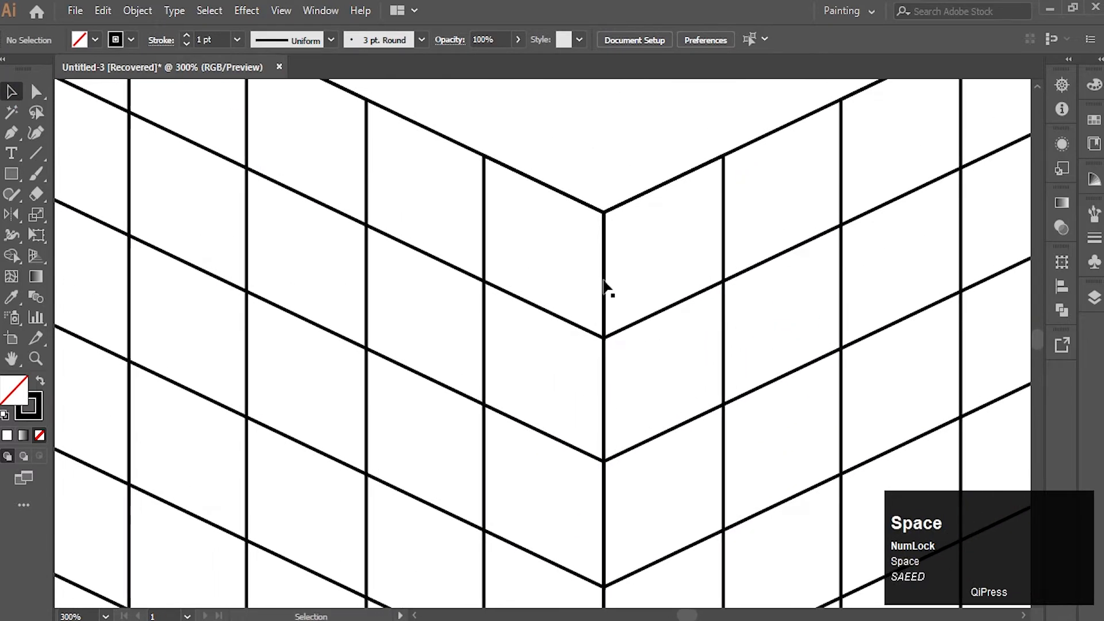
key(space)
drag(599, 286, 550, 307)
scroll(543, 281, down, 4)
key(space)
drag(576, 382, 521, 357)
scroll(521, 356, down, 2)
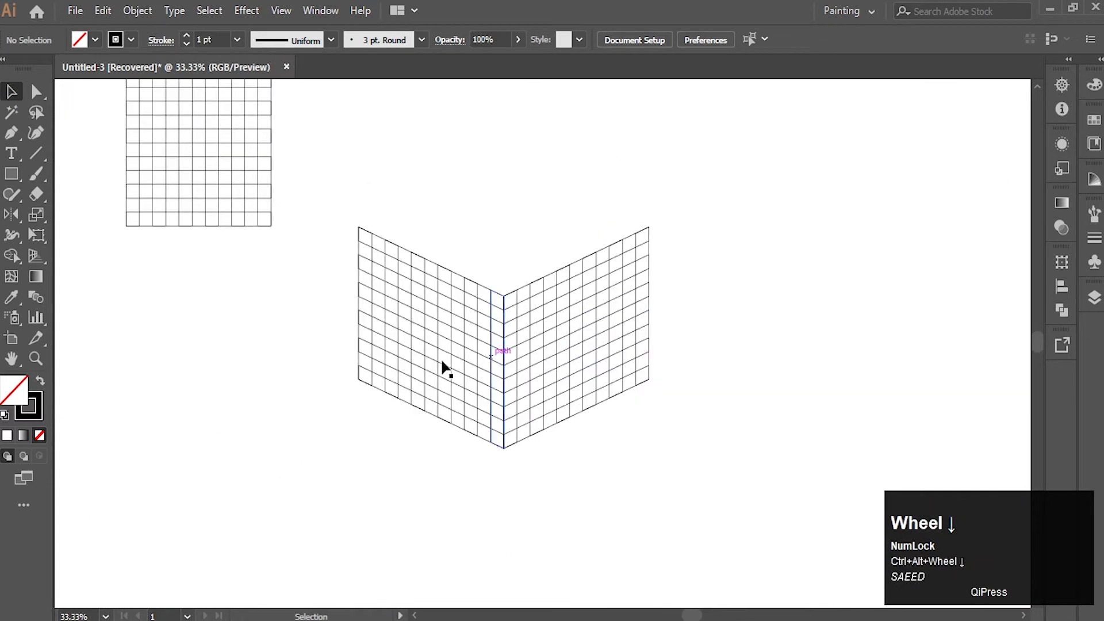
- Group the two mirrored slanted grids into one object
drag(320, 333, 648, 450)
key(ctrl)
key(ctrl+g)
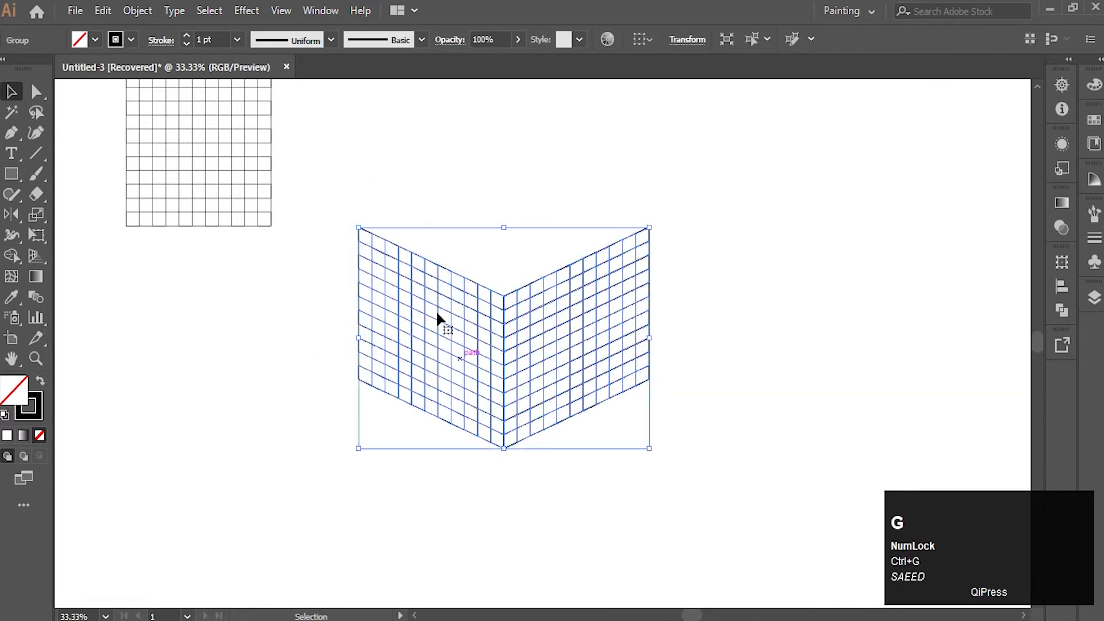
click(337, 168)
- Select all strips of the flat square grid and group them
scroll(93, 175, up, 3)
drag(92, 170, 306, 399)
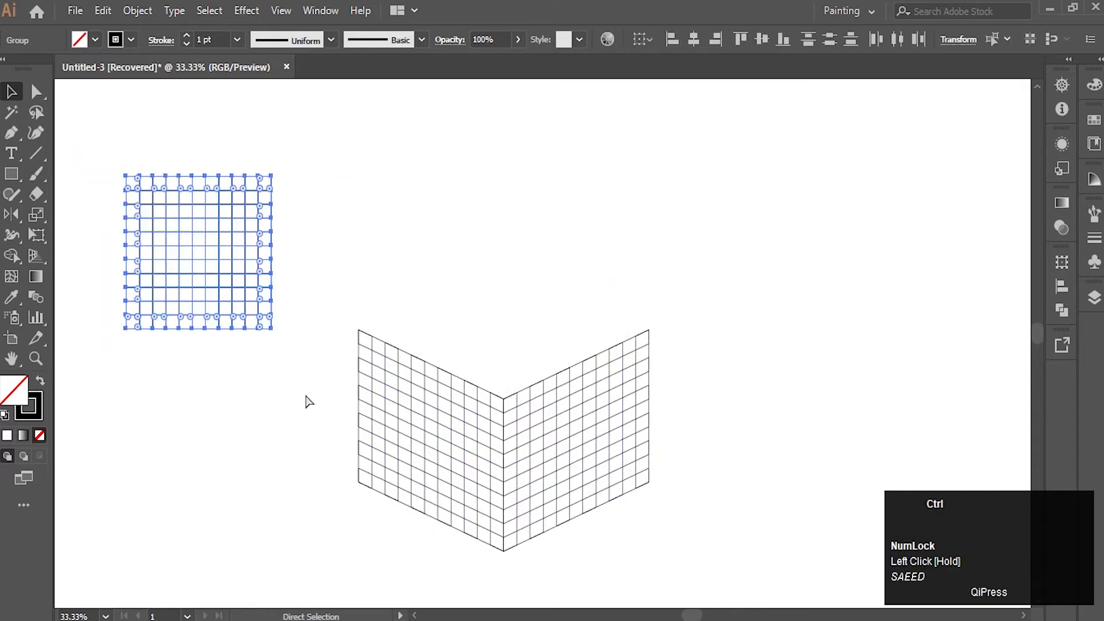
key(ctrl+g)
- Move the flat grid above the V-shaped side grids and rotate it 45° into a diamond
drag(190, 244, 577, 244)
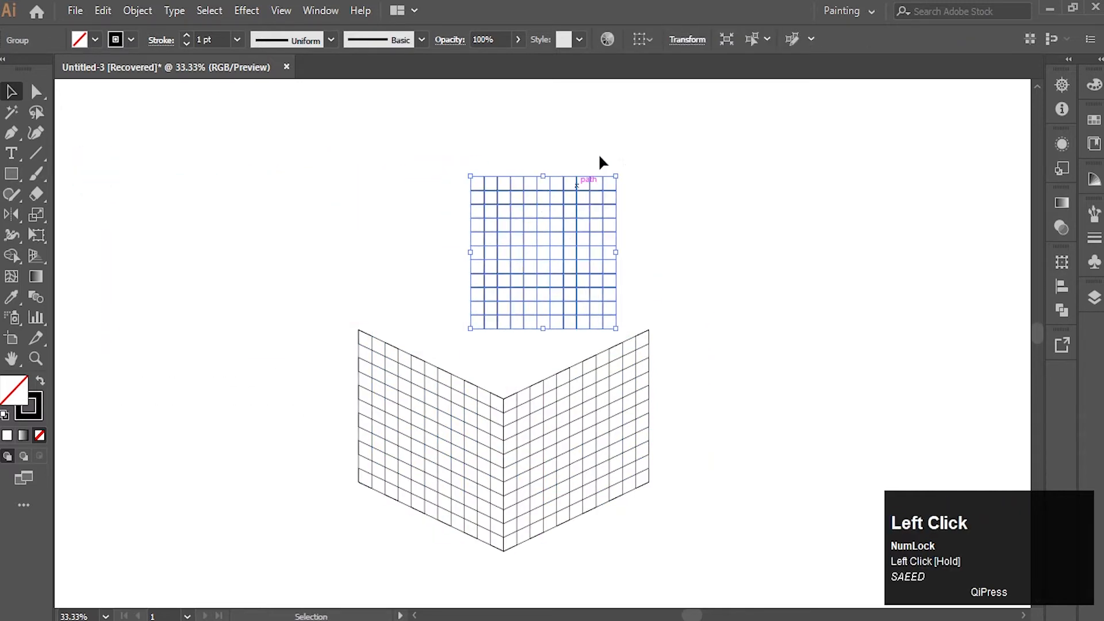
drag(619, 169, 627, 164)
click(410, 185)
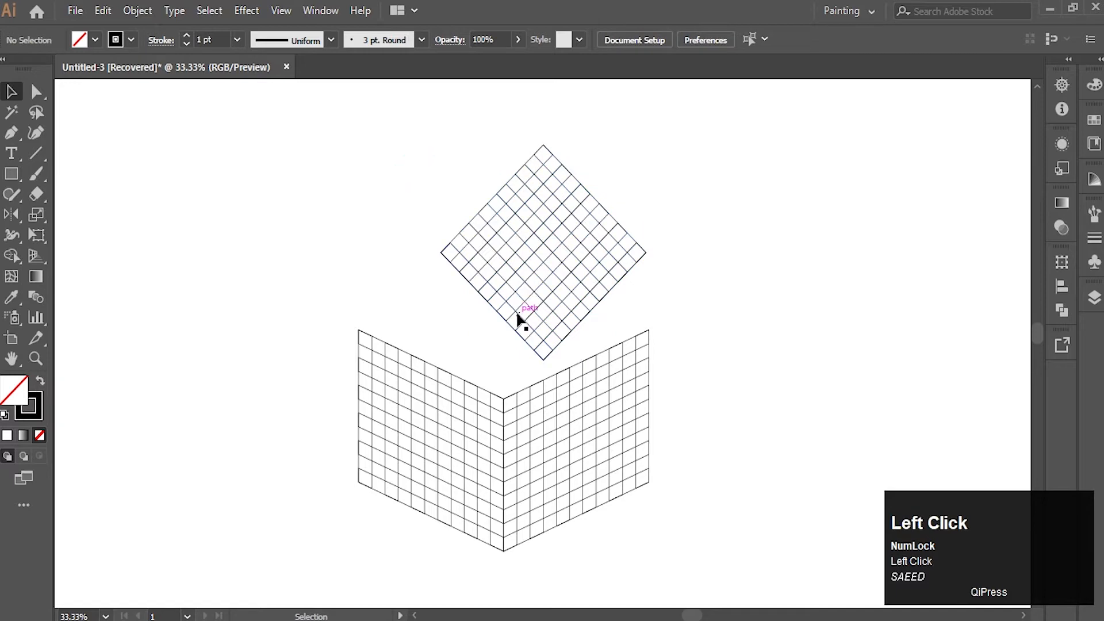
- Align the diamond grid and the V-shaped side grids on their horizontal centers
drag(332, 249, 590, 480)
click(1061, 286)
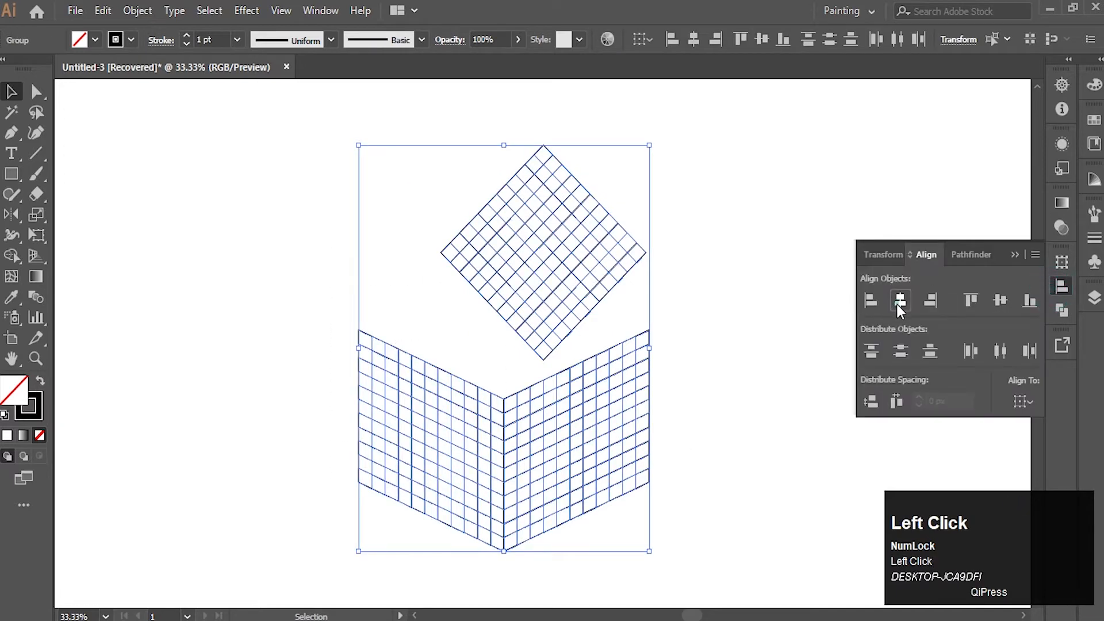
click(900, 300)
click(724, 273)
- Move the diamond grid straight down until its lowest corner meets the centre corner of the V-shaped side grids
scroll(537, 368, up, 3)
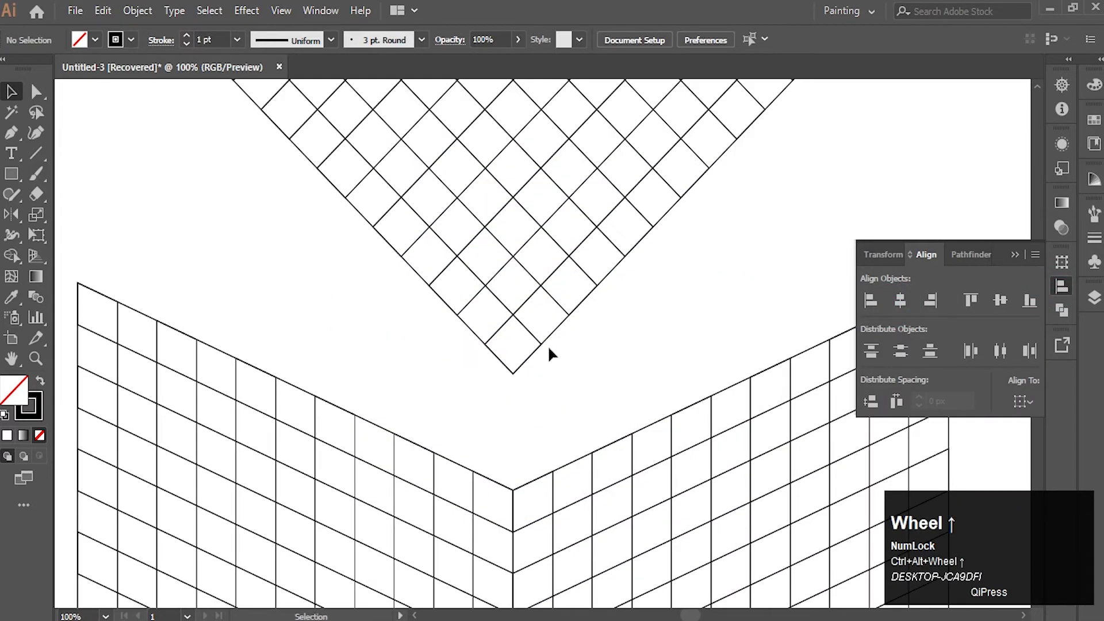
key(space)
drag(550, 394, 535, 243)
click(1015, 254)
click(414, 167)
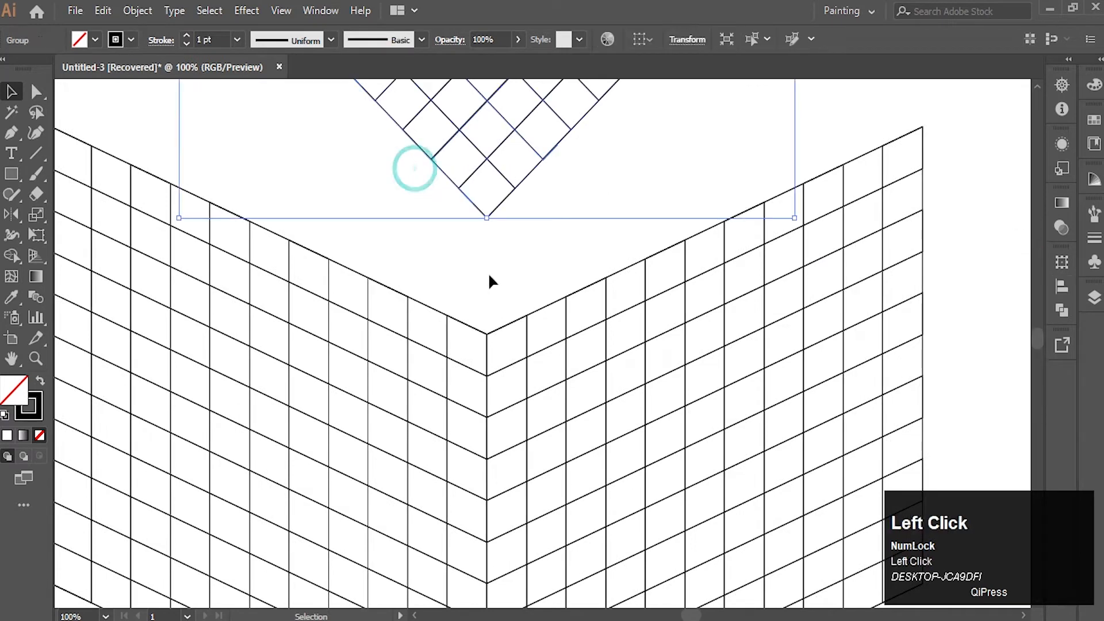
key(Down)
key(Down)
key(Down)
key(Down)
key(Down)
key(Down)
key(Down)
key(Down)
key(Down)
key(Down)
key(Down)
key(Down)
key(Down)
key(Down)
key(Down)
key(Down)
key(Down)
key(Down)
key(Down)
key(Down)
key(Down)
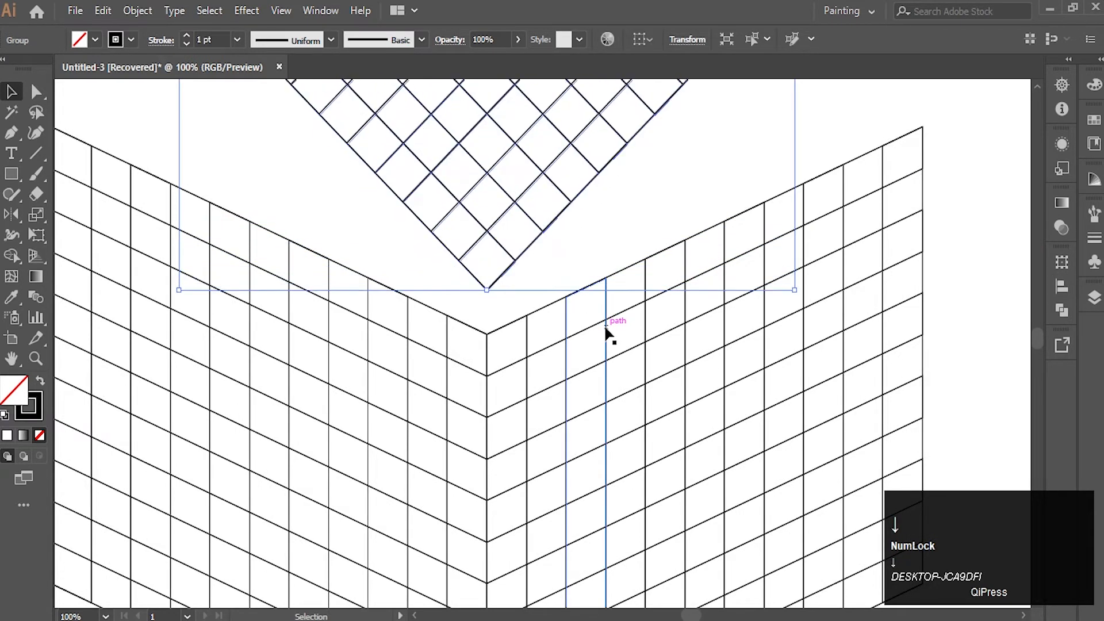
scroll(508, 346, up, 5)
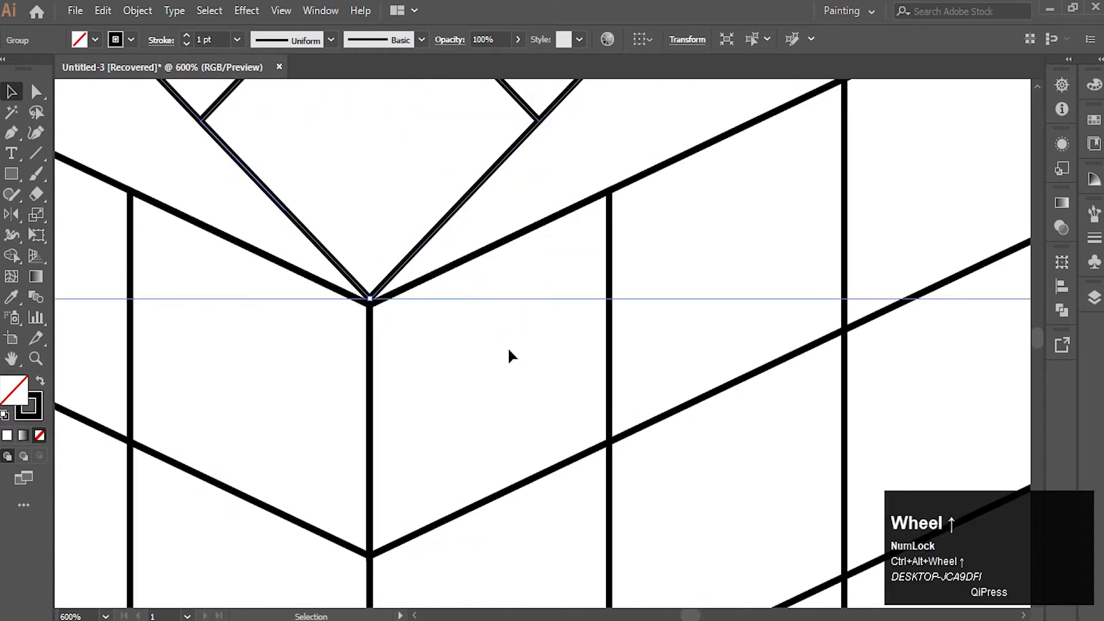
key(Down)
key(Up)
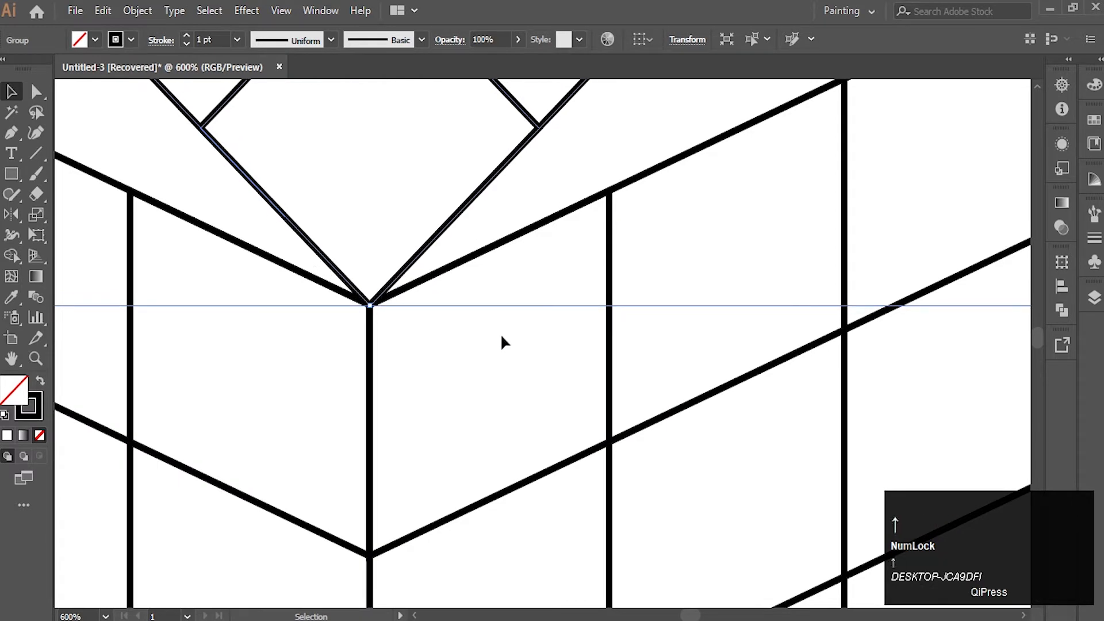
- Widen the diamond symmetrically to the side grids' full width and flatten it from its upper corner to form the cube's top face
ctrl+alt+scroll(498, 337, down, 11)
ctrl+alt+scroll(521, 246, up, 3)
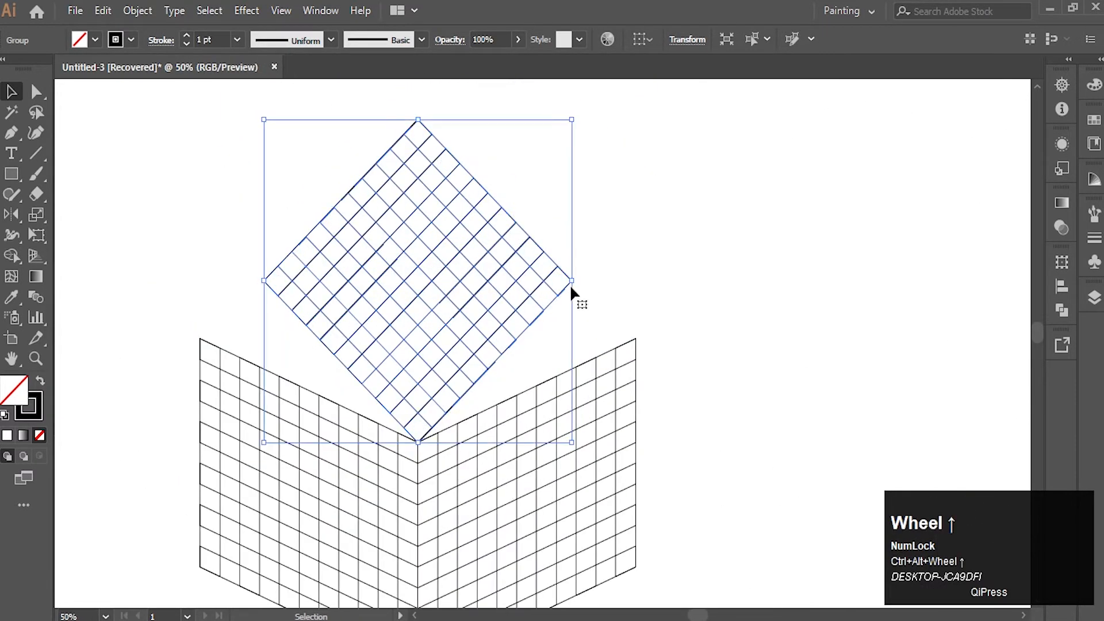
drag(572, 282, 636, 307)
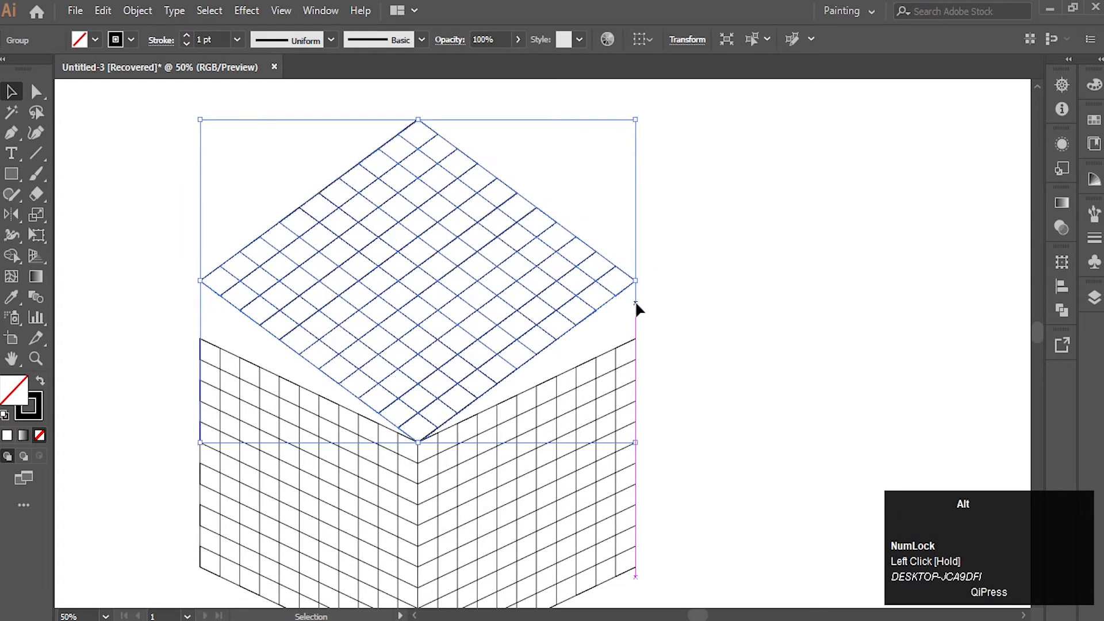
scroll(368, 243, up, 2)
drag(418, 181, 422, 297)
click(485, 209)
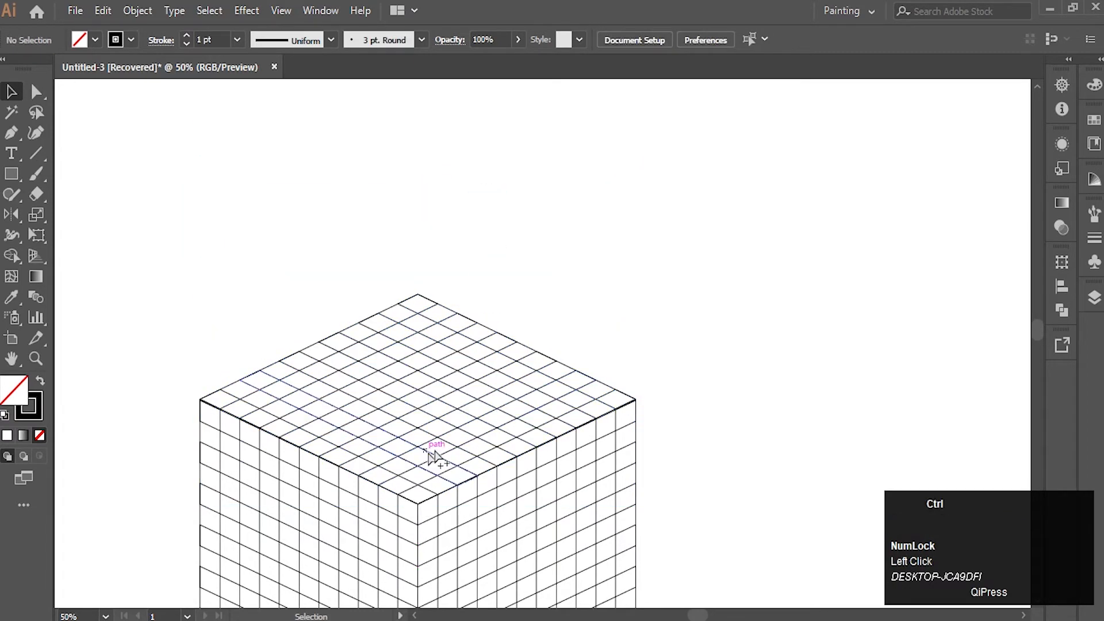
- Fine-tune the top face's height so its front edges line up with the upper edges of the side grids
ctrl+alt+scroll(438, 448, up, 4)
ctrl+alt+scroll(826, 375, down, 1)
ctrl+alt+scroll(826, 375, down, 3)
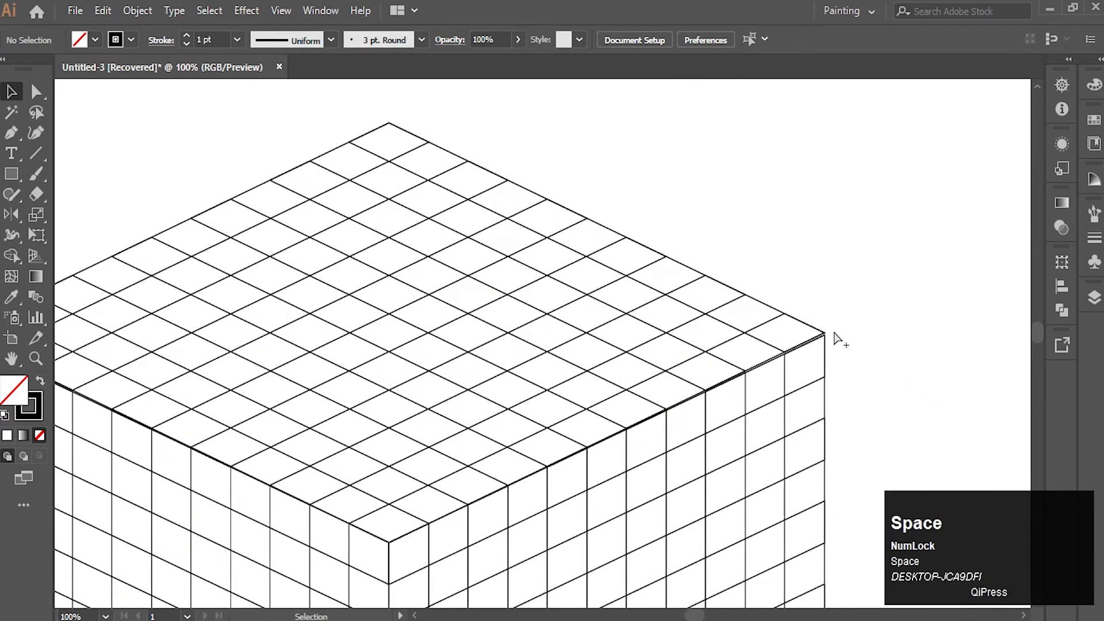
alt+scroll(841, 344, up, 5)
ctrl+alt+scroll(690, 368, down, 5)
click(513, 407)
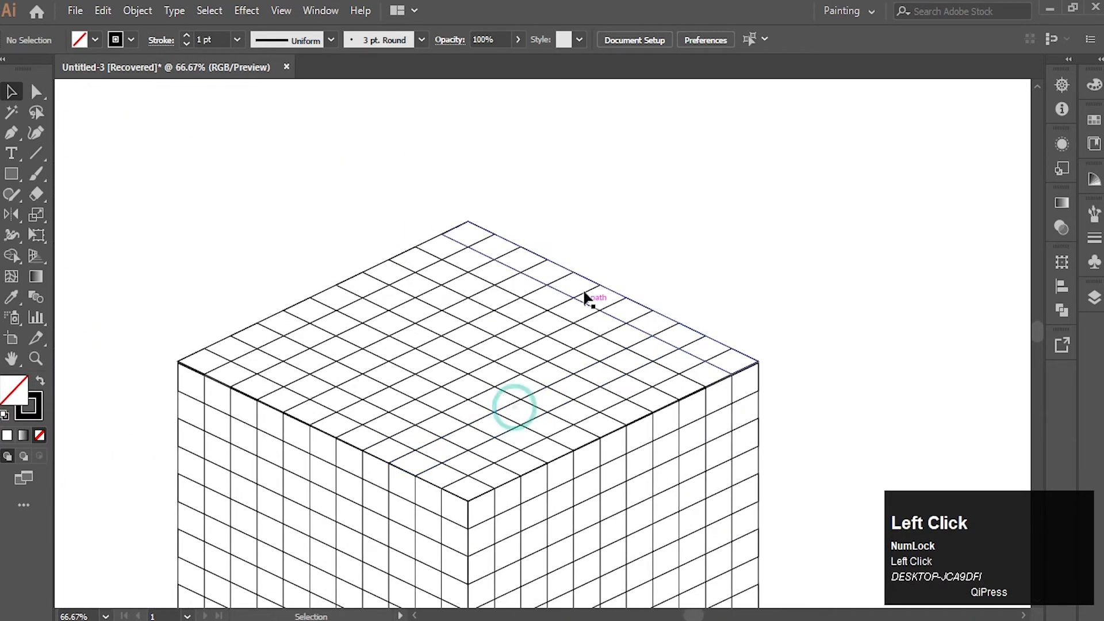
click(542, 285)
mouse_move(467, 222)
mouse_down()
mouse_move(468, 234)
mouse_move(468, 222)
mouse_up()
ctrl+alt+scroll(768, 373, up, 4)
ctrl+alt+scroll(611, 376, up, 1)
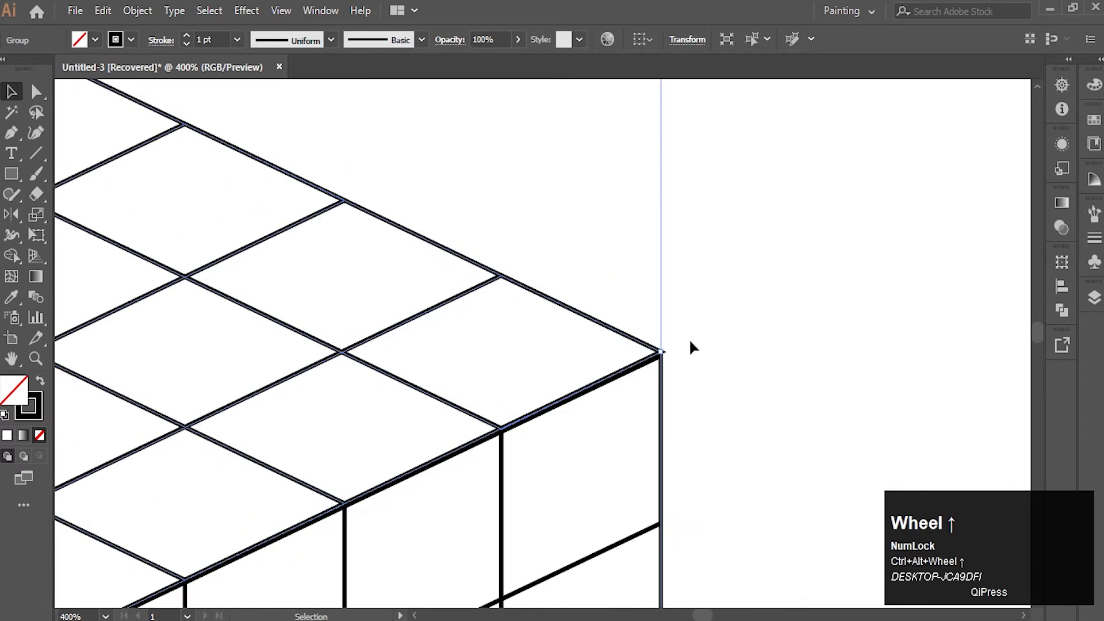
ctrl+alt+scroll(690, 342, down, 6)
key(space)
drag(402, 374, 651, 268)
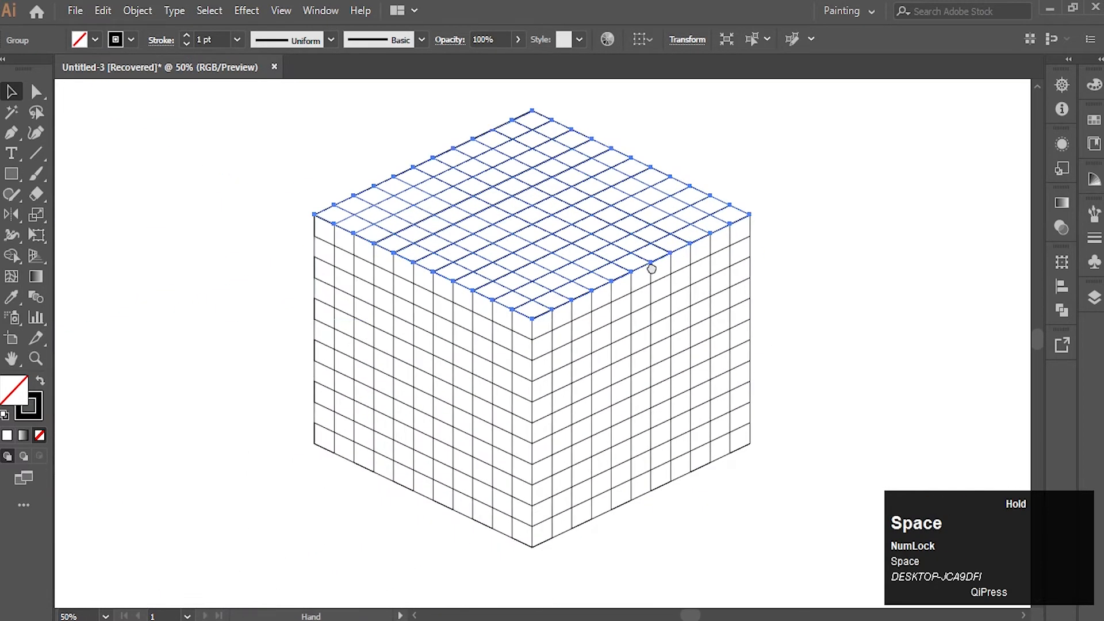
- Recheck the height of the top face at its upper corner and deselect the grid
ctrl+alt+scroll(651, 269, down, 3)
click(444, 247)
ctrl+alt+scroll(641, 254, up, 4)
click(550, 185)
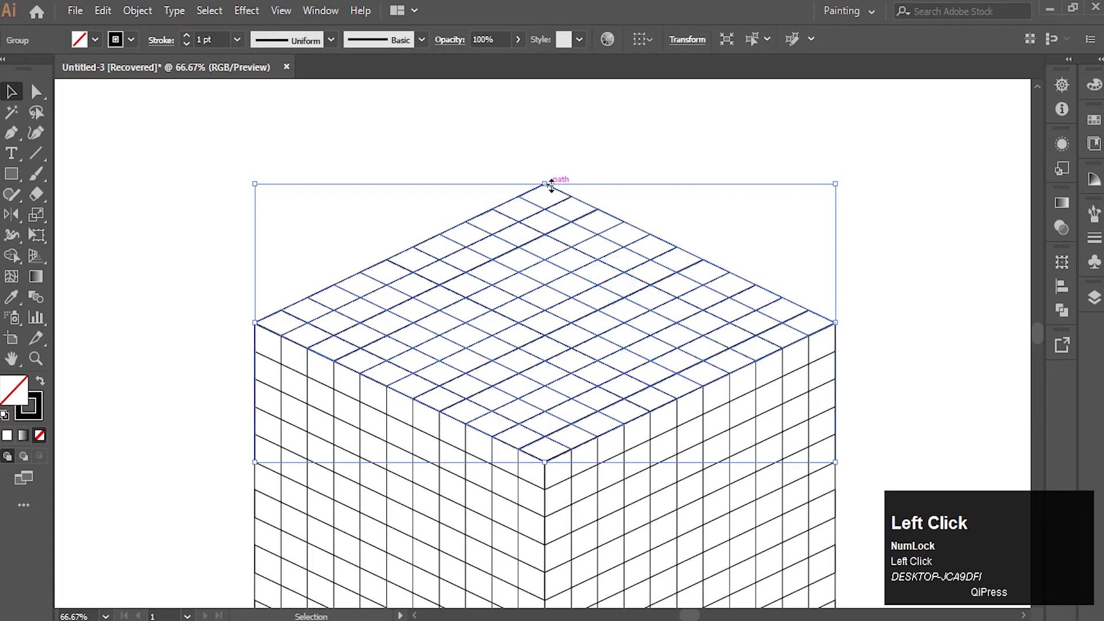
click(551, 186)
click(776, 259)
- Select all the cube's grids, activate Shape Builder and set the fill colour to red
ctrl+alt+scroll(778, 260, down, 3)
drag(840, 261, 214, 320)
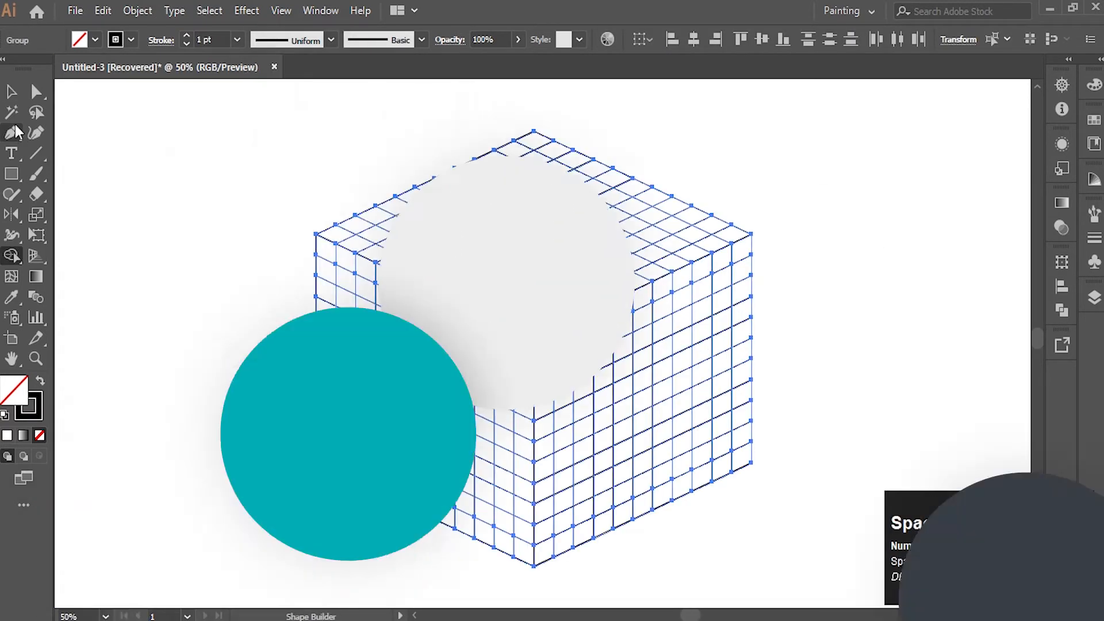
drag(198, 119, 816, 575)
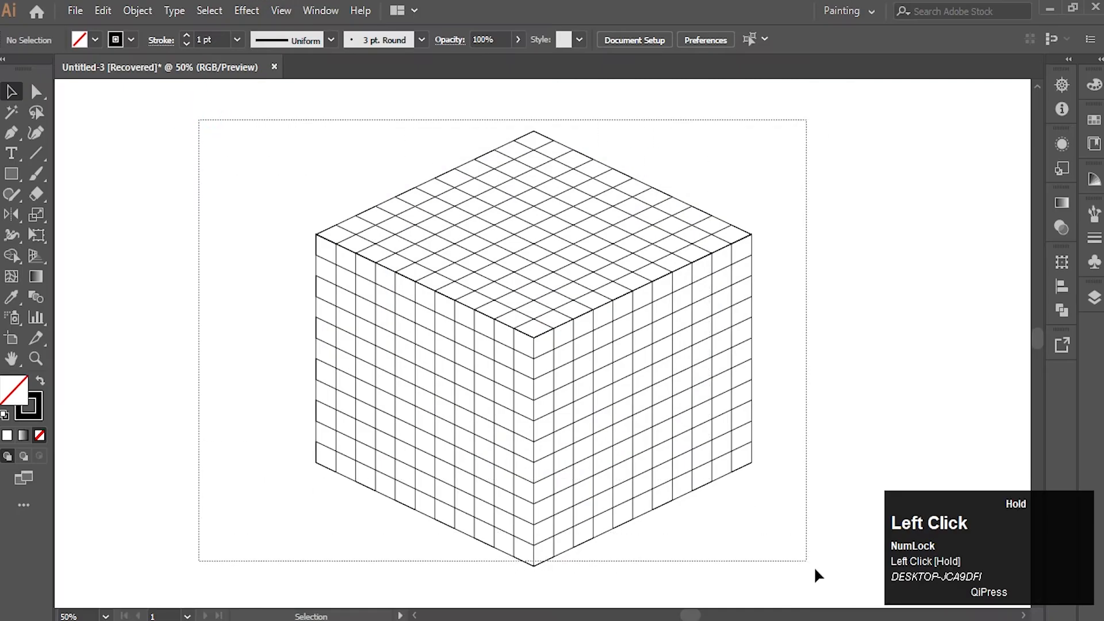
click(8, 256)
double_click(16, 407)
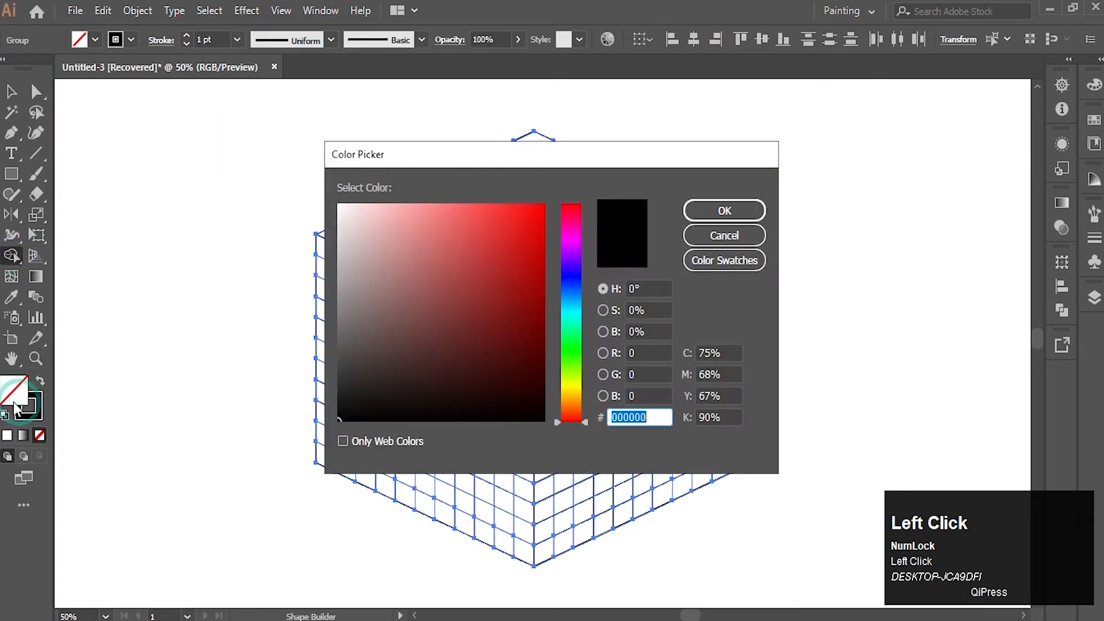
drag(575, 220, 656, 201)
click(711, 211)
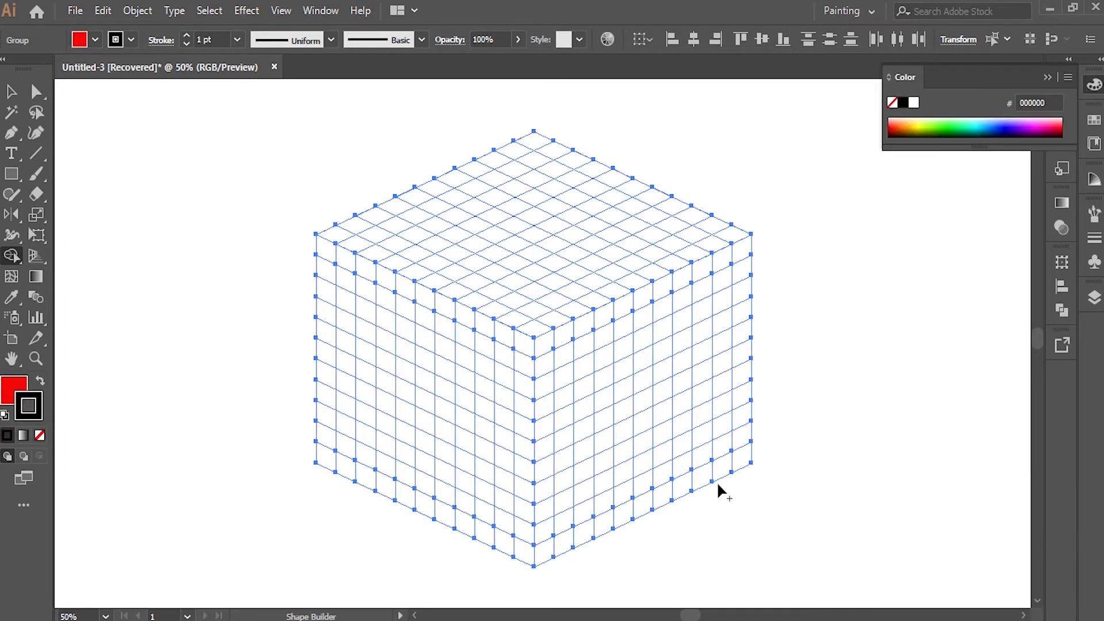
- Fill the lowest outer corner cell of the cube's right face with Shape Builder
key(ctrl)
scroll(738, 482, up, 3)
key(space)
mouse_move(727, 454)
mouse_down()
mouse_move(776, 416)
mouse_move(797, 431)
mouse_up()
click(806, 408)
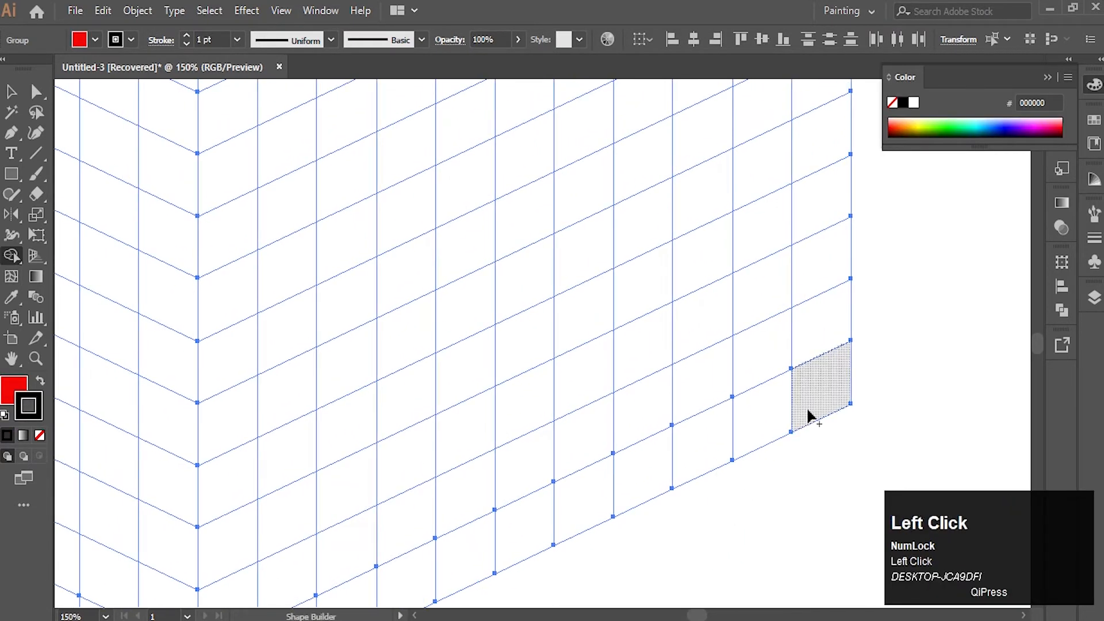
scroll(809, 375, down, 1)
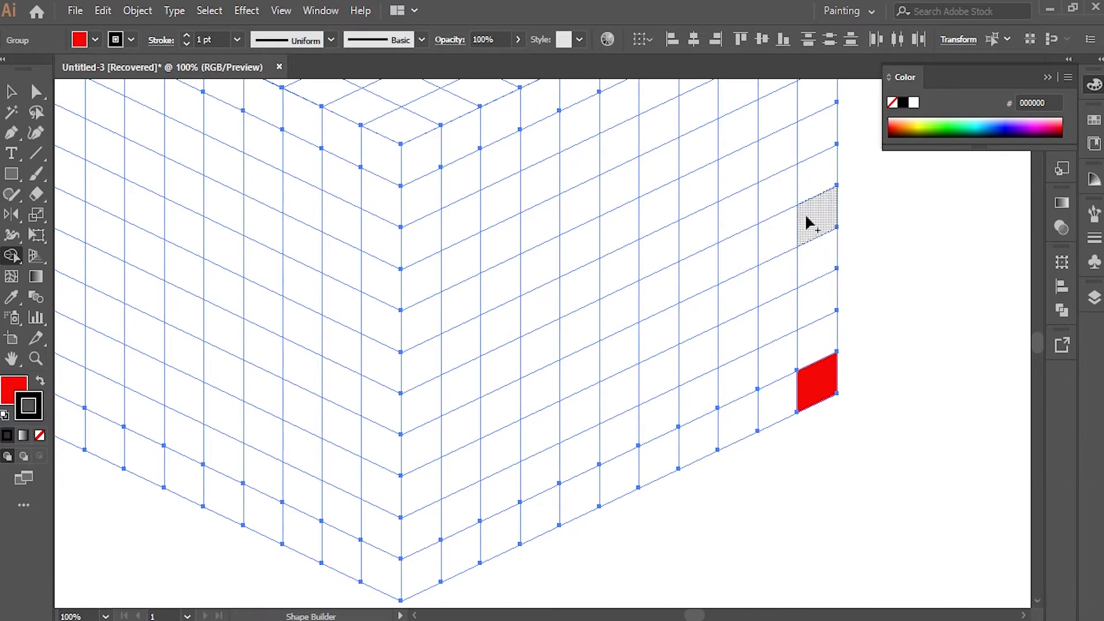
- Merge cells on the right face into a slanted band with upright teeth, ending in a square loop at the cube's front edge
drag(807, 215, 814, 307)
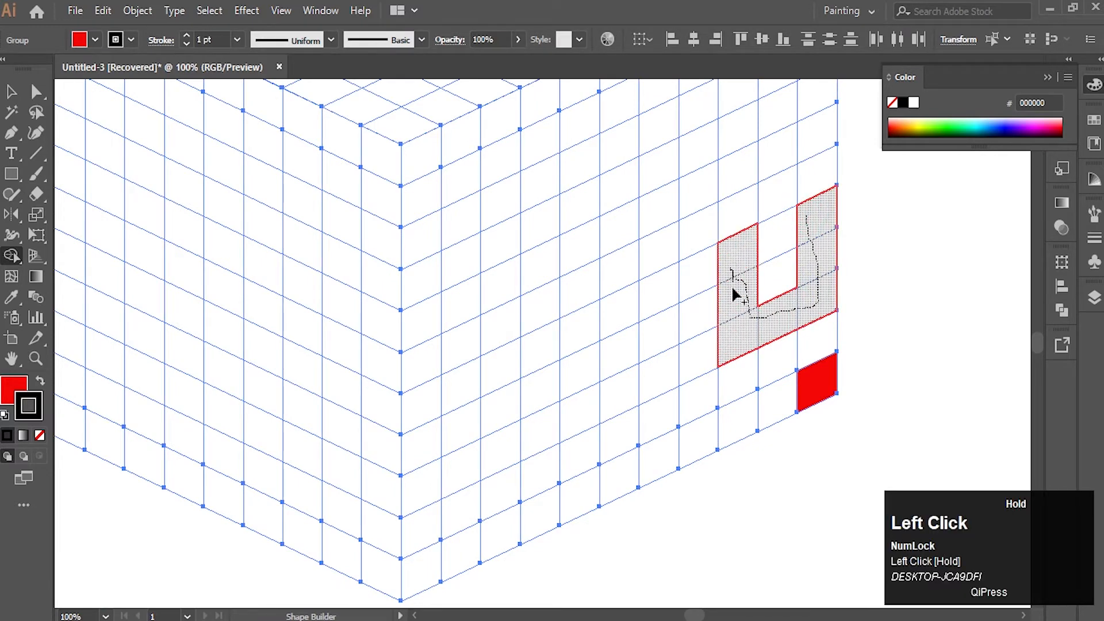
scroll(664, 304, down, 3)
mouse_move(664, 303)
mouse_down()
mouse_move(697, 329)
mouse_move(660, 346)
mouse_up()
scroll(672, 322, up, 2)
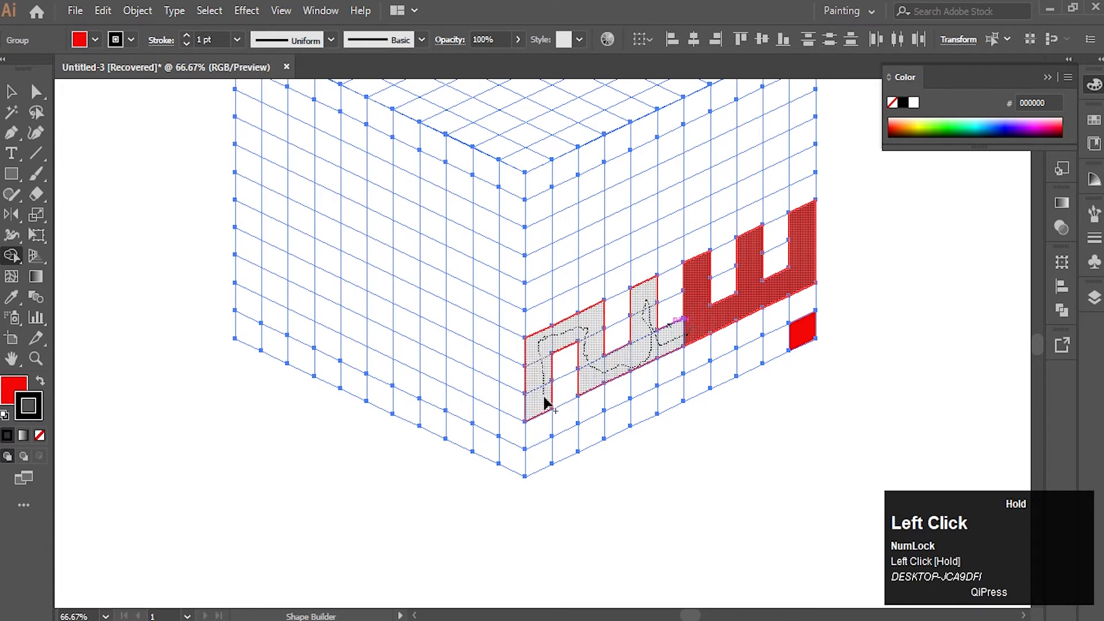
drag(600, 376, 611, 371)
- Extend the red shape down the front edge and along the right face's lowest row, leaving a gap before the corner cell
scroll(575, 380, down, 1)
key(space)
drag(725, 406, 641, 448)
mouse_move(452, 423)
mouse_down()
mouse_move(453, 486)
mouse_move(723, 468)
mouse_up()
key(space)
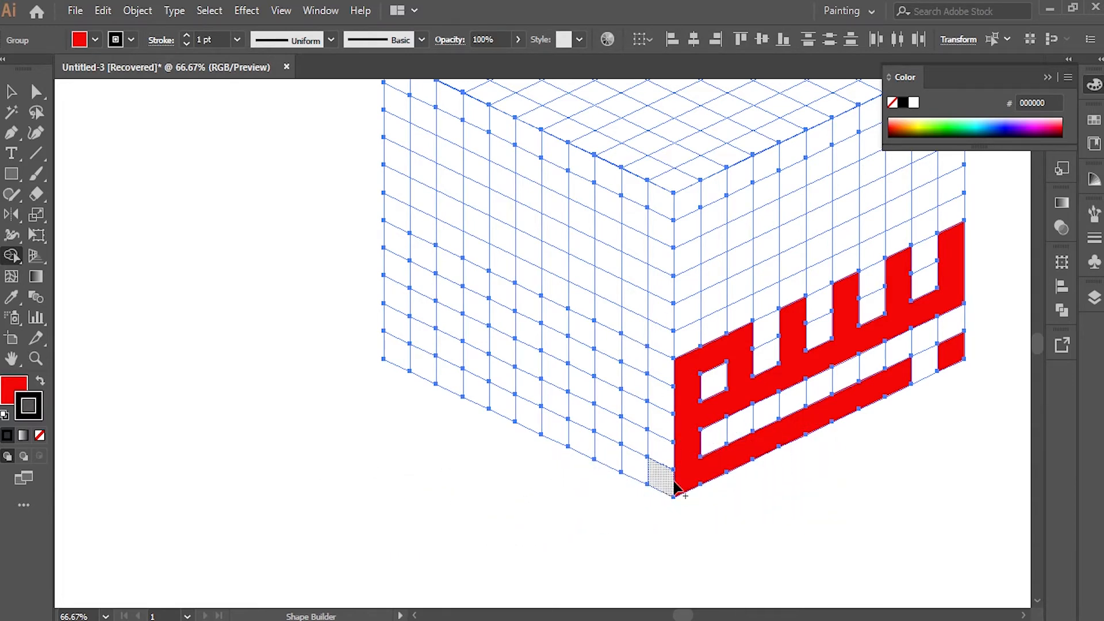
- On the left face, merge a five-cell vertical bar near the front edge and a toothed shape with a square loop beside it
drag(631, 359, 634, 461)
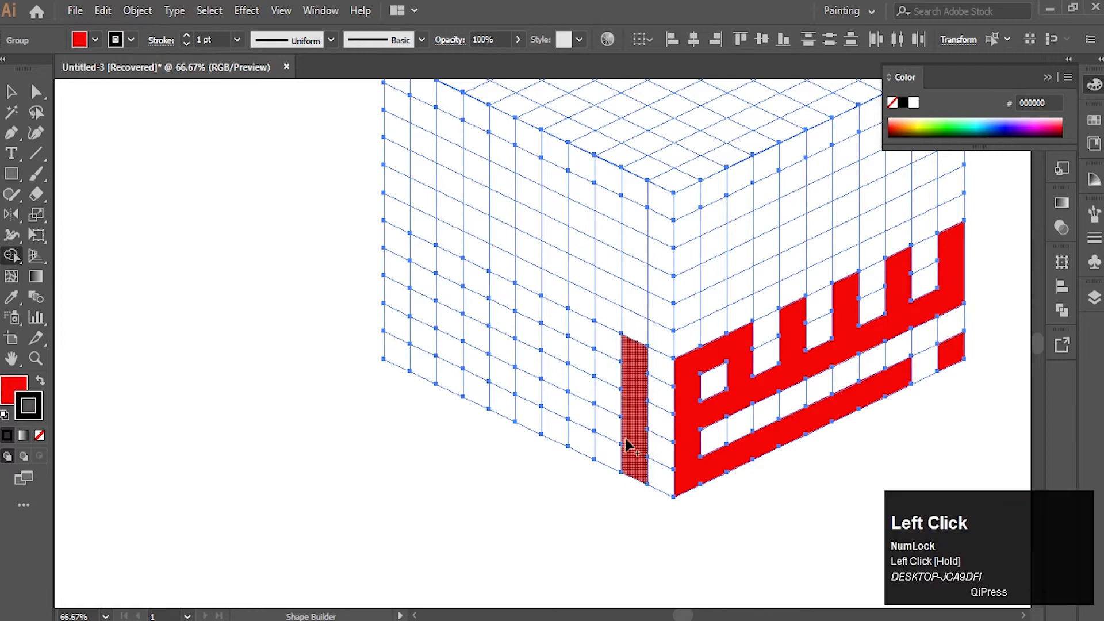
drag(580, 327, 582, 425)
drag(527, 401, 526, 297)
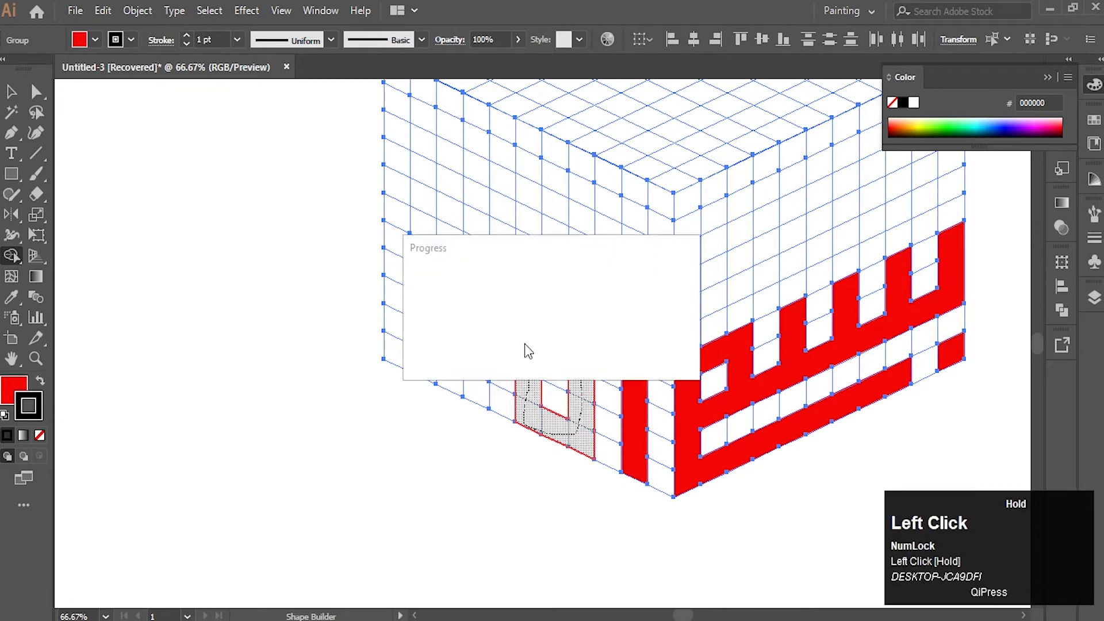
mouse_move(506, 409)
mouse_down()
mouse_move(473, 374)
mouse_move(475, 276)
mouse_move(420, 251)
mouse_up()
drag(423, 314, 467, 332)
drag(422, 377, 475, 384)
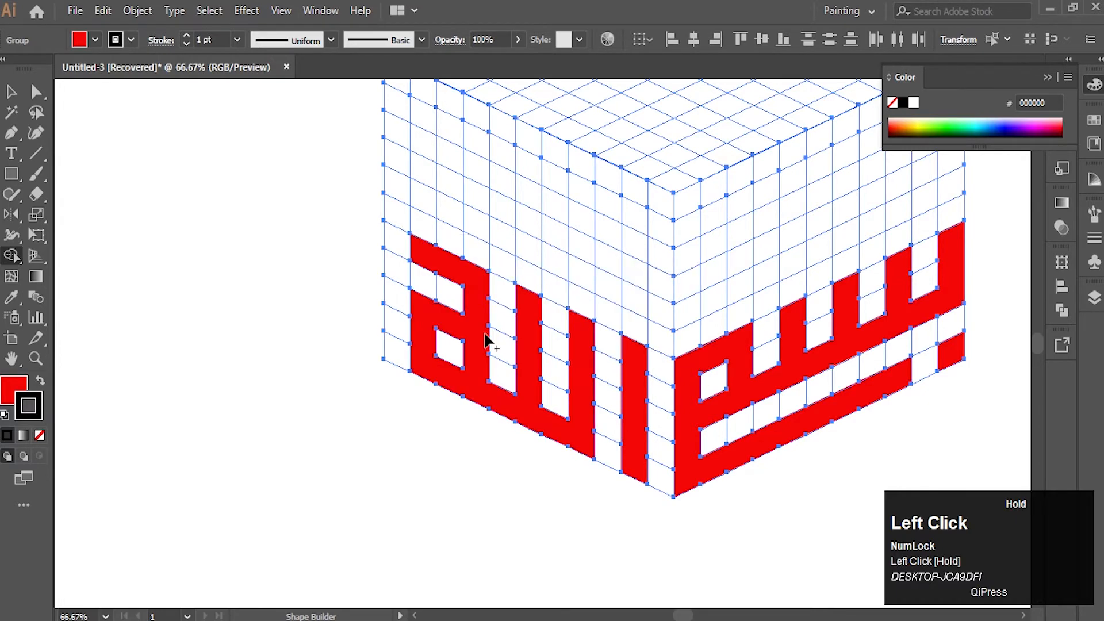
- Merge a five-cell slanted strip above the lettering on the left face
drag(488, 340, 535, 501)
key(ctrl+z)
drag(577, 417, 471, 368)
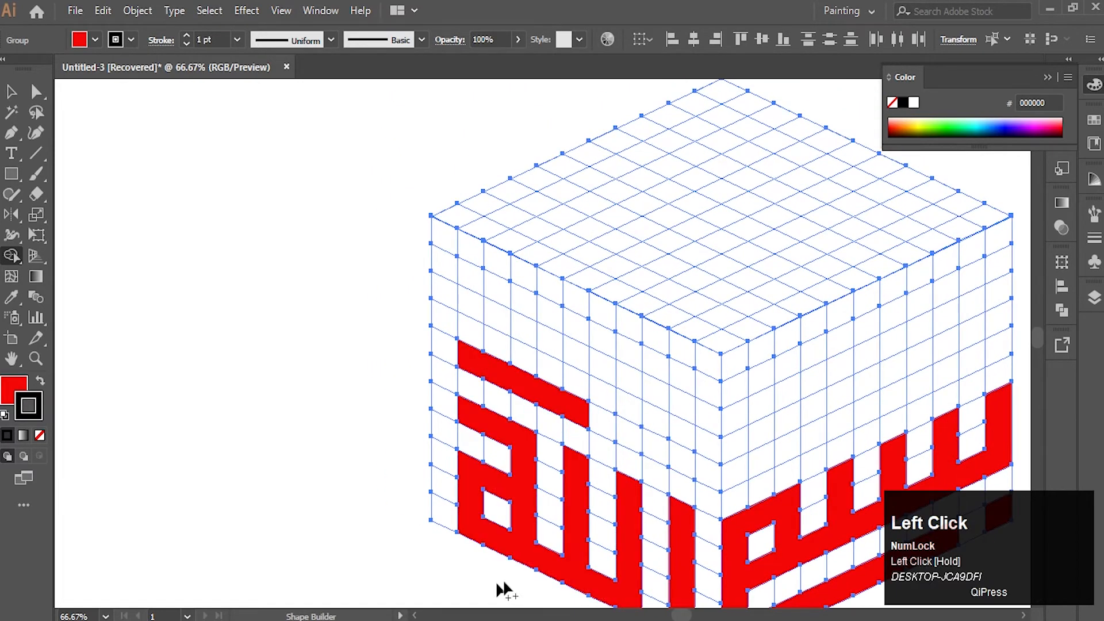
drag(741, 517, 631, 537)
- Merge cells in the left face's upper rows into a C-shaped bracket and continue it as a strip onto the top face
drag(463, 374, 364, 336)
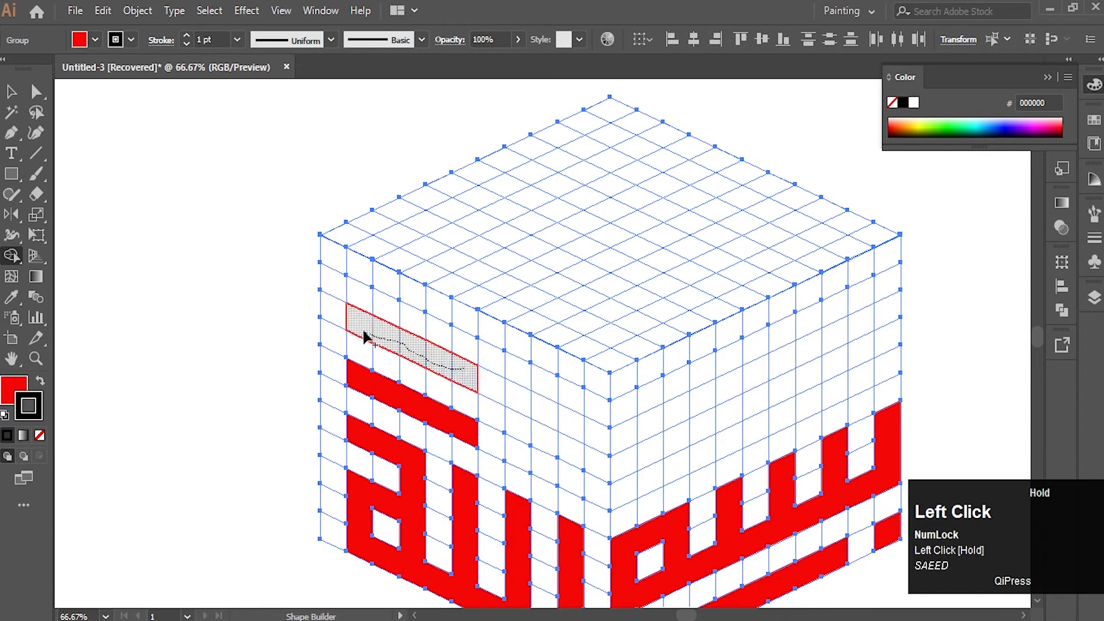
drag(411, 284, 413, 287)
scroll(359, 274, up, 1)
drag(359, 310, 371, 289)
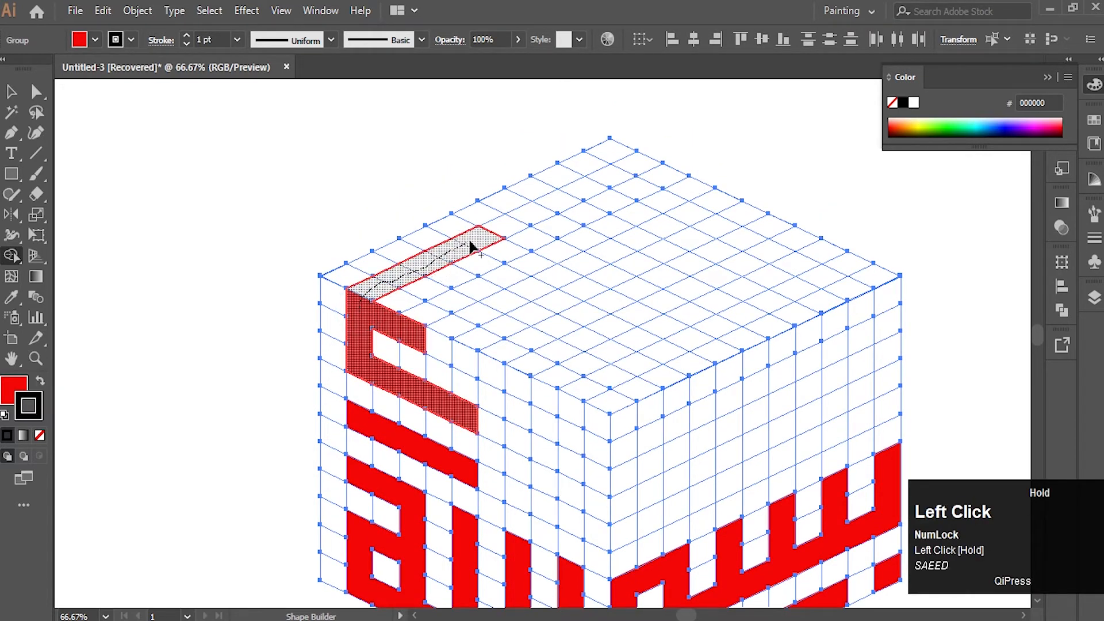
drag(470, 241, 476, 239)
- Merge cells across the top face into long strips, a square loop and a branched band along the rear right edge, plus one separate cell
mouse_move(451, 377)
mouse_down()
mouse_move(580, 466)
mouse_move(641, 433)
mouse_move(609, 450)
mouse_move(598, 407)
mouse_up()
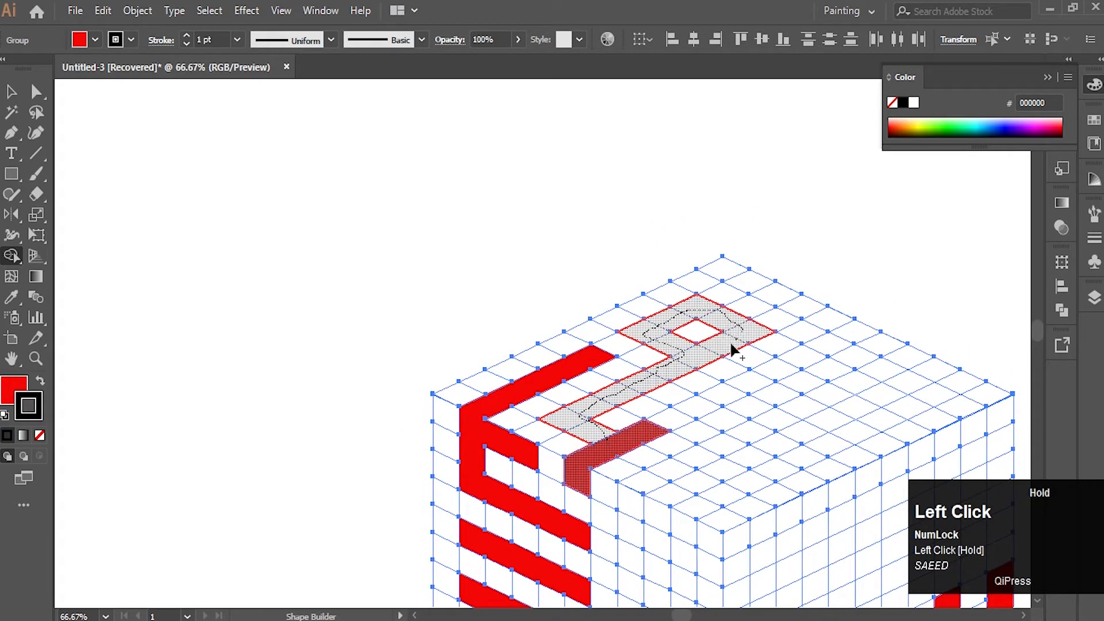
mouse_move(733, 349)
mouse_down()
mouse_move(708, 350)
mouse_move(729, 352)
mouse_move(752, 378)
mouse_move(656, 435)
mouse_up()
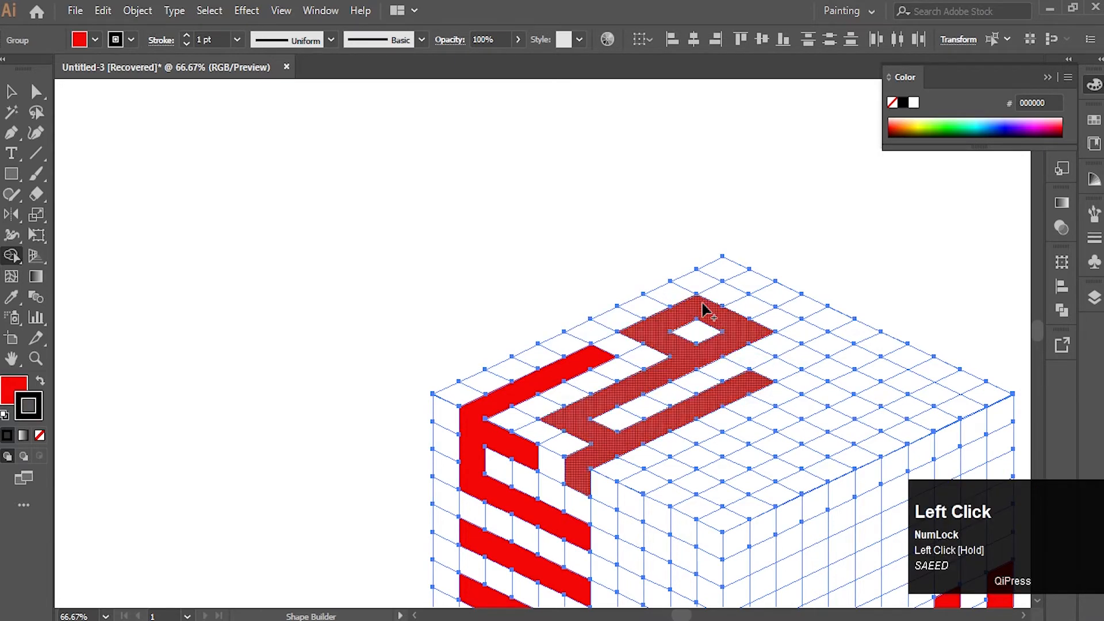
drag(715, 301, 739, 291)
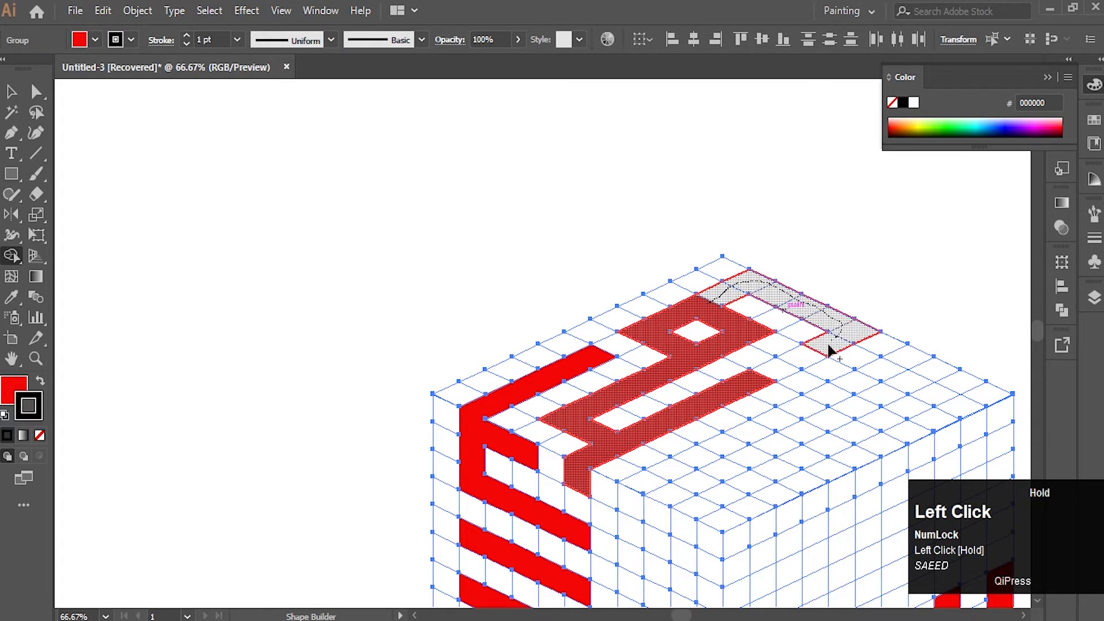
drag(855, 348, 856, 339)
drag(857, 336, 910, 357)
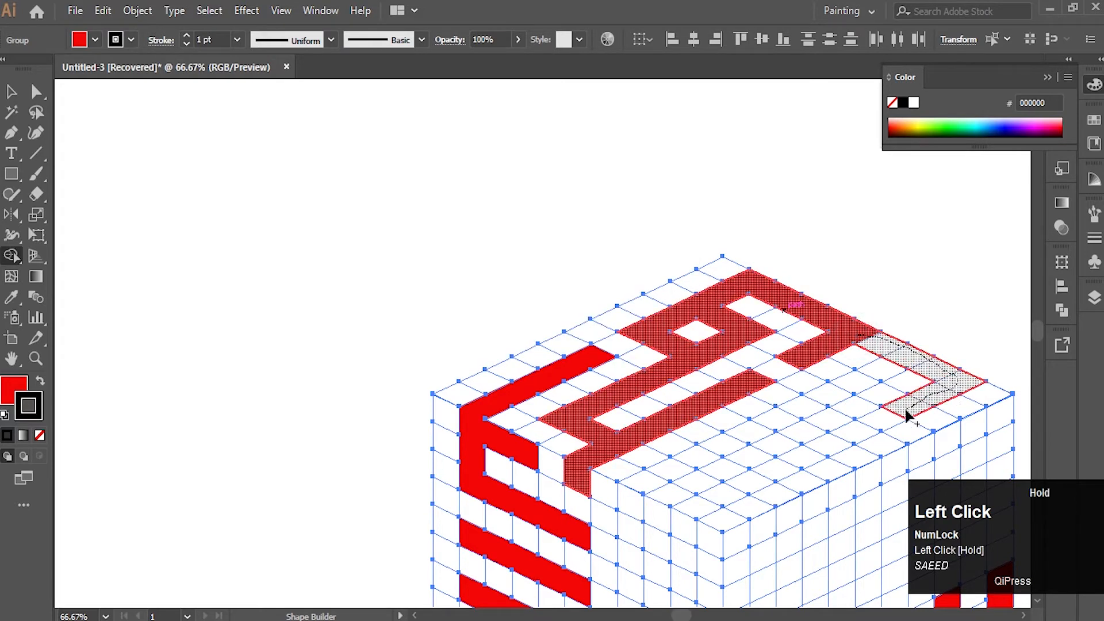
drag(905, 415, 906, 415)
- On the right face, merge a five-cell vertical bar at the outer edge and a toothed band running down to the front edge
drag(795, 511, 611, 371)
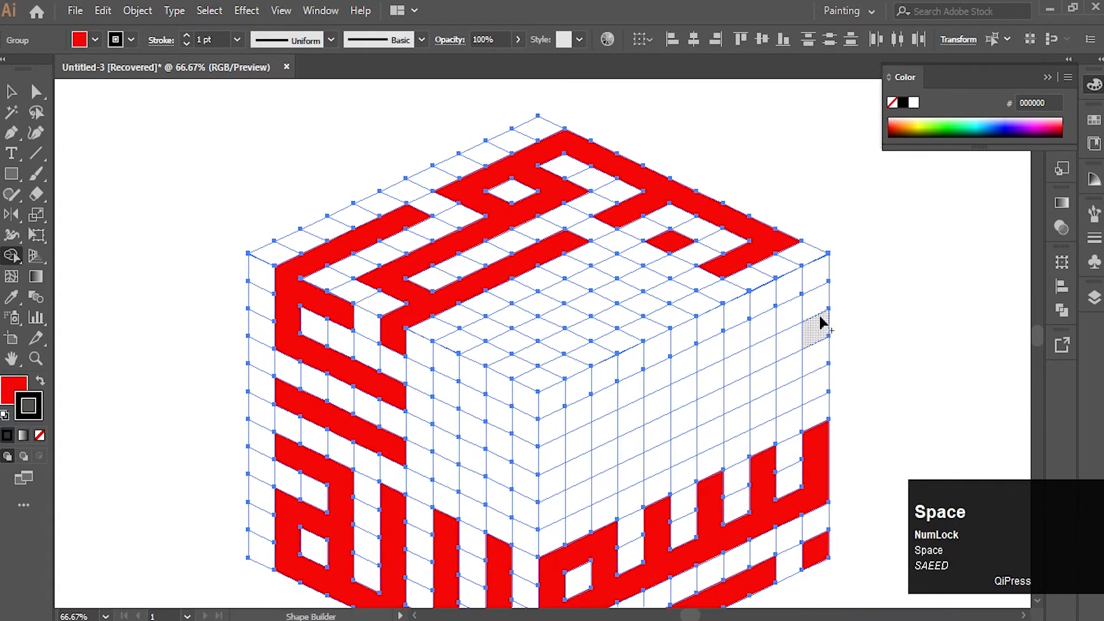
drag(818, 277, 819, 402)
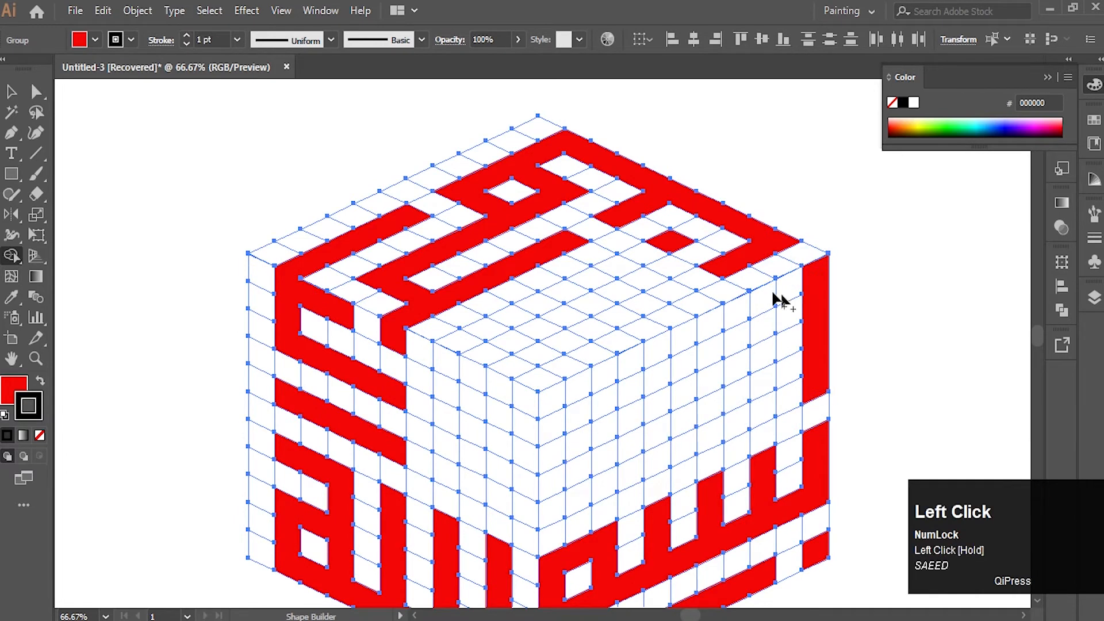
mouse_move(765, 297)
mouse_down()
mouse_move(765, 406)
mouse_move(713, 414)
mouse_move(550, 506)
mouse_up()
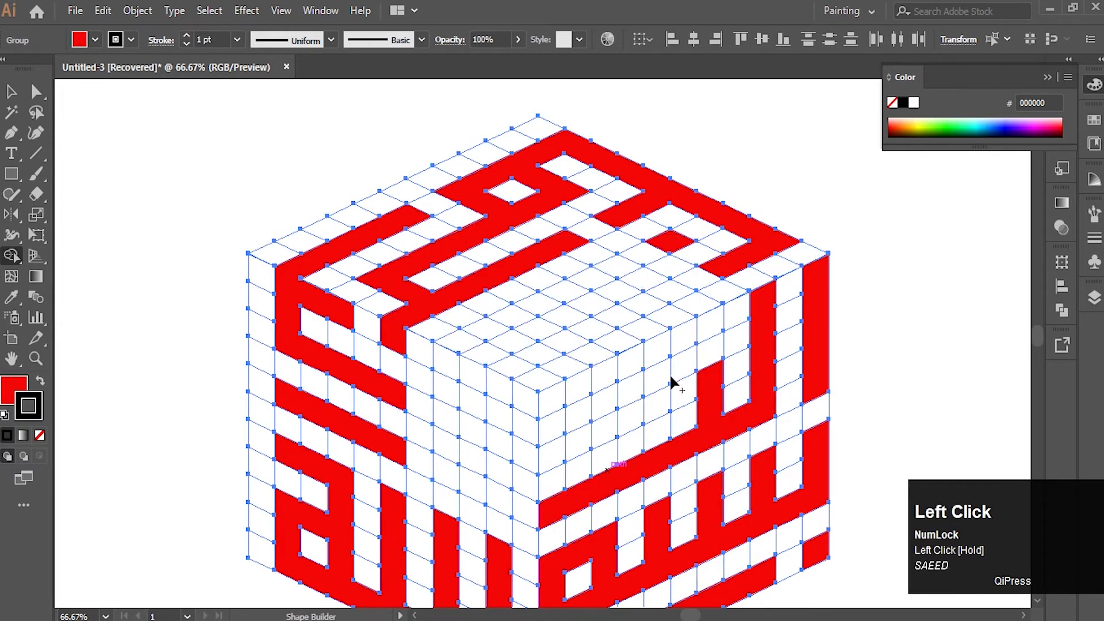
- Merge cells around the cube's front corner into a winding band spanning the right and left faces, plus separate cells below it
drag(688, 386, 771, 399)
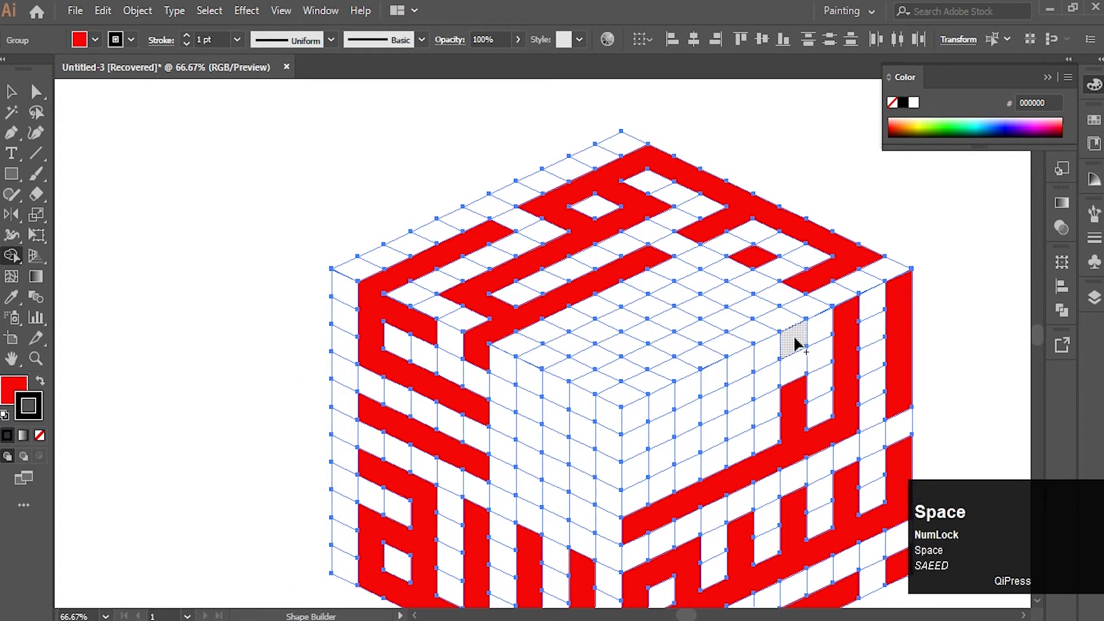
mouse_move(796, 343)
mouse_down()
mouse_move(684, 396)
mouse_move(745, 423)
mouse_up()
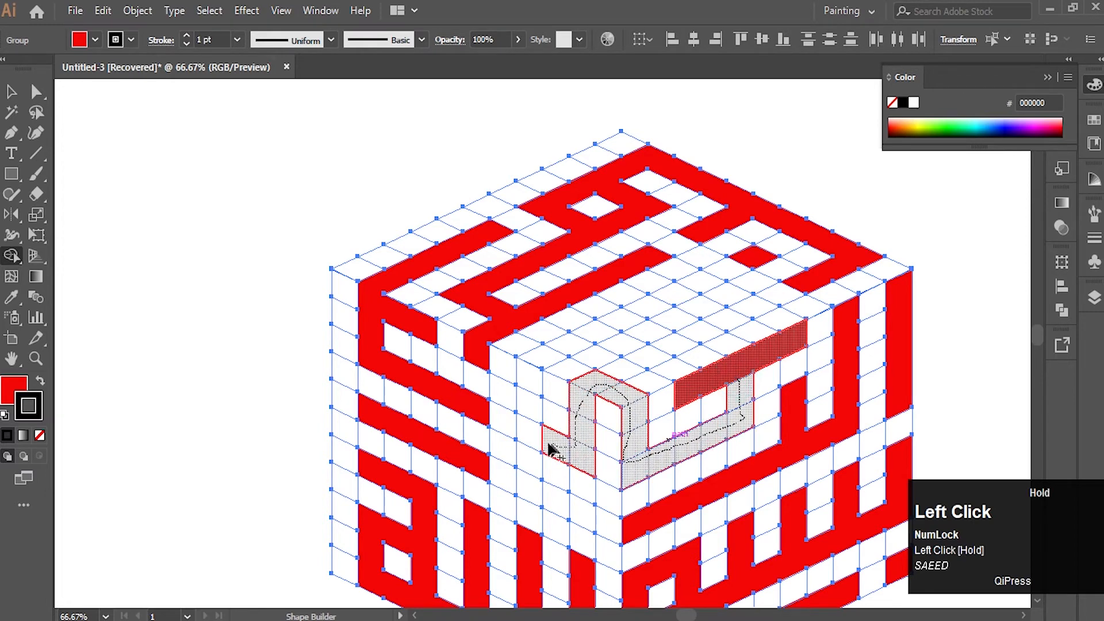
drag(527, 379, 527, 381)
click(529, 486)
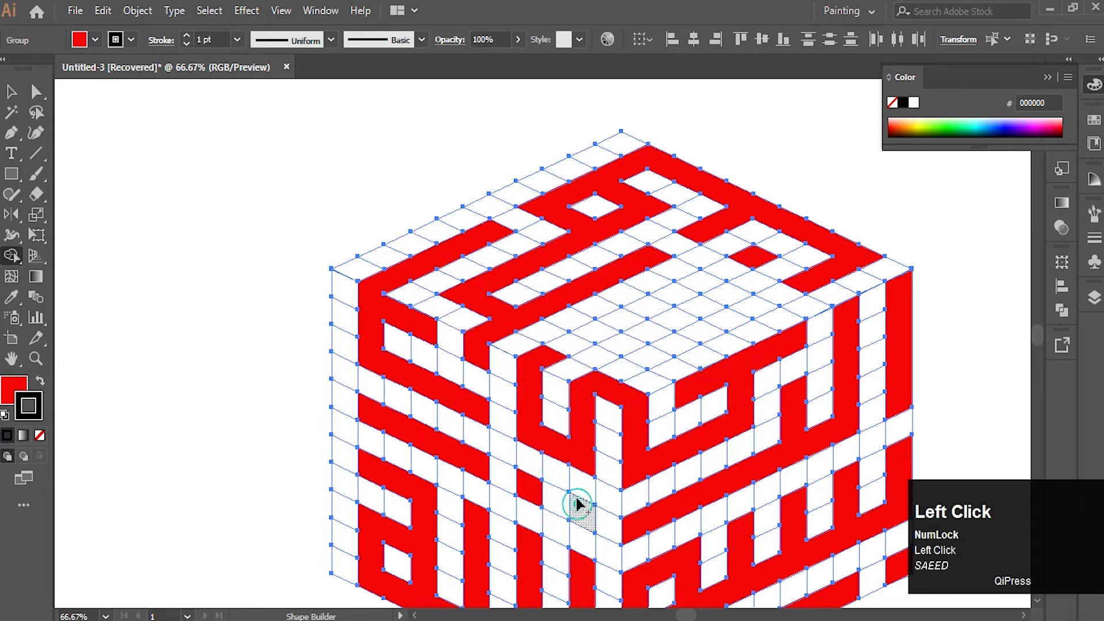
- Extend the winding band over the top face and merge its cells into a square loop with a hooked tail
key(space)
drag(639, 419, 604, 564)
mouse_move(512, 500)
mouse_down()
mouse_move(580, 468)
mouse_move(620, 509)
mouse_up()
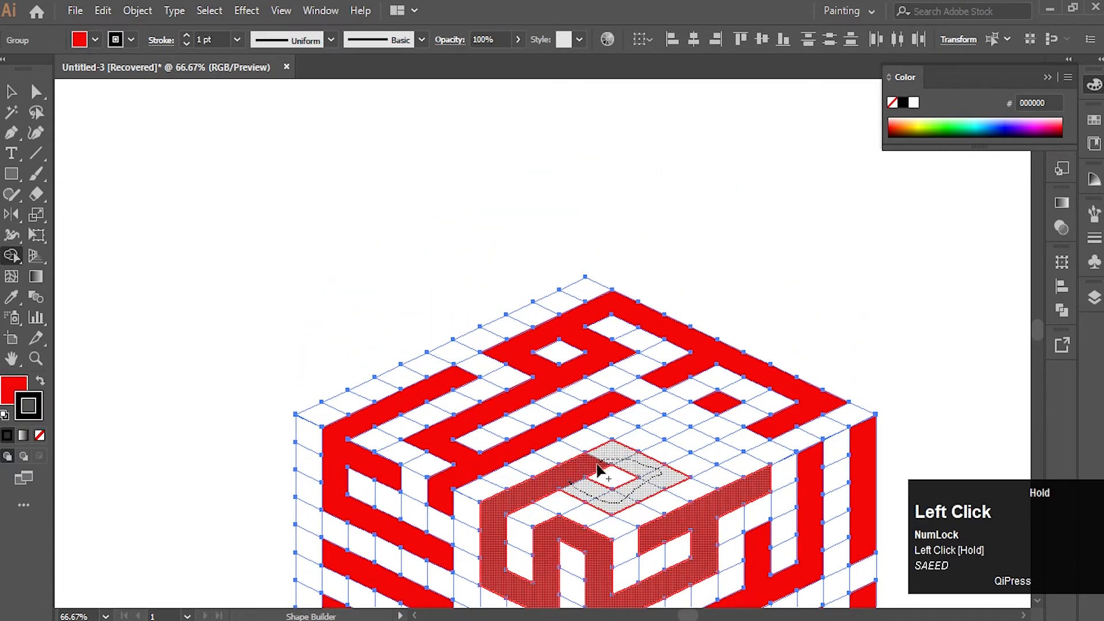
drag(665, 480, 667, 437)
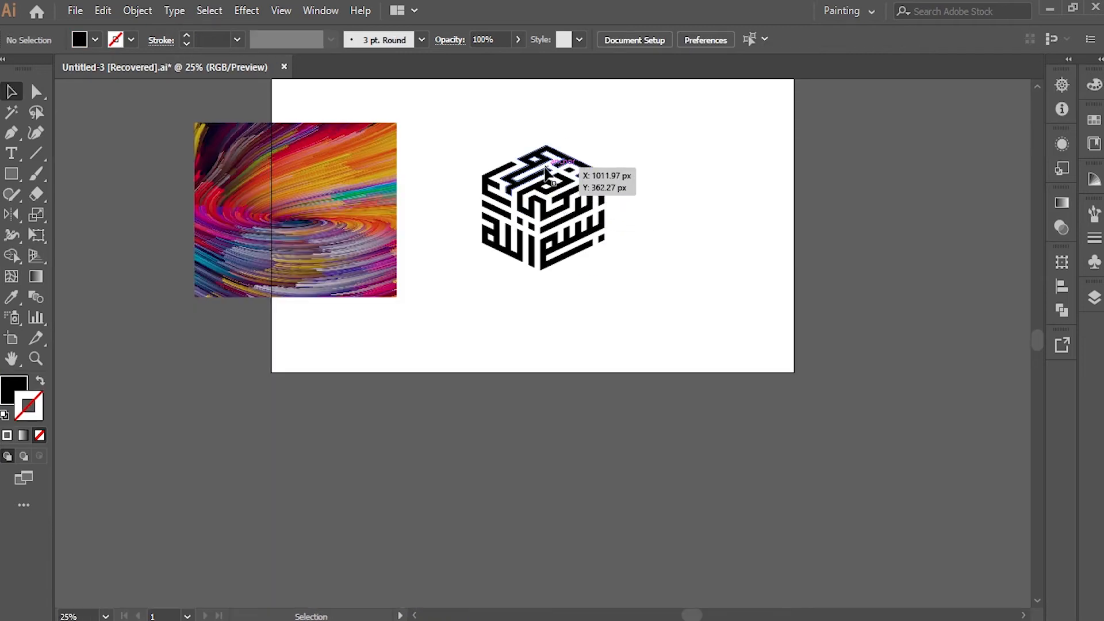
- Duplicate the black cube lettering below the artboard and recolour the copy white with the Eyedropper
drag(545, 173, 554, 411)
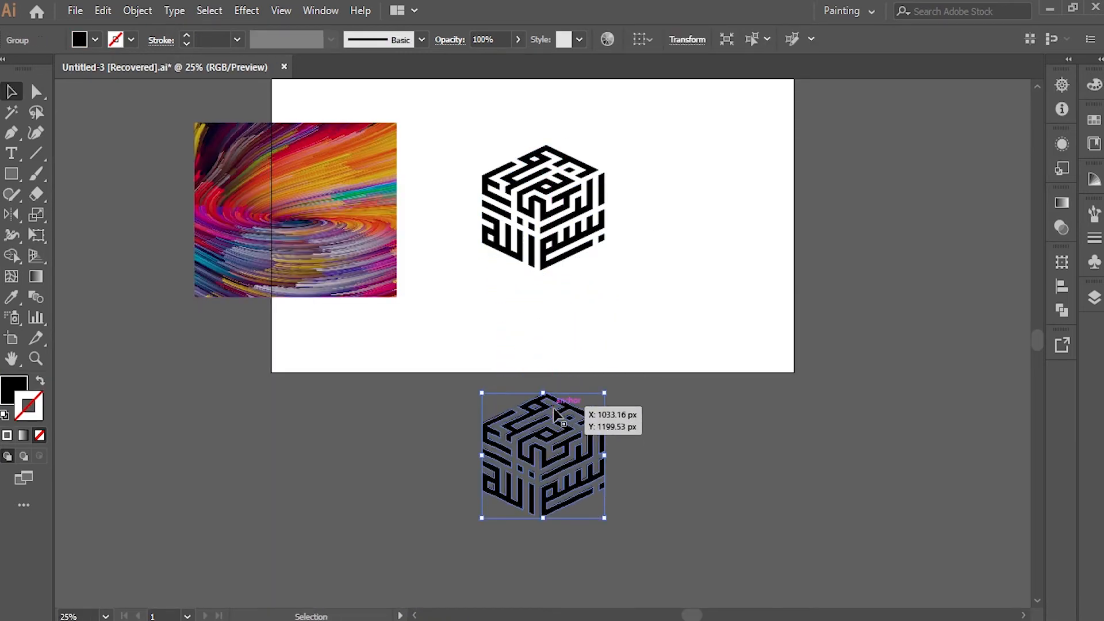
click(11, 297)
click(389, 323)
click(11, 91)
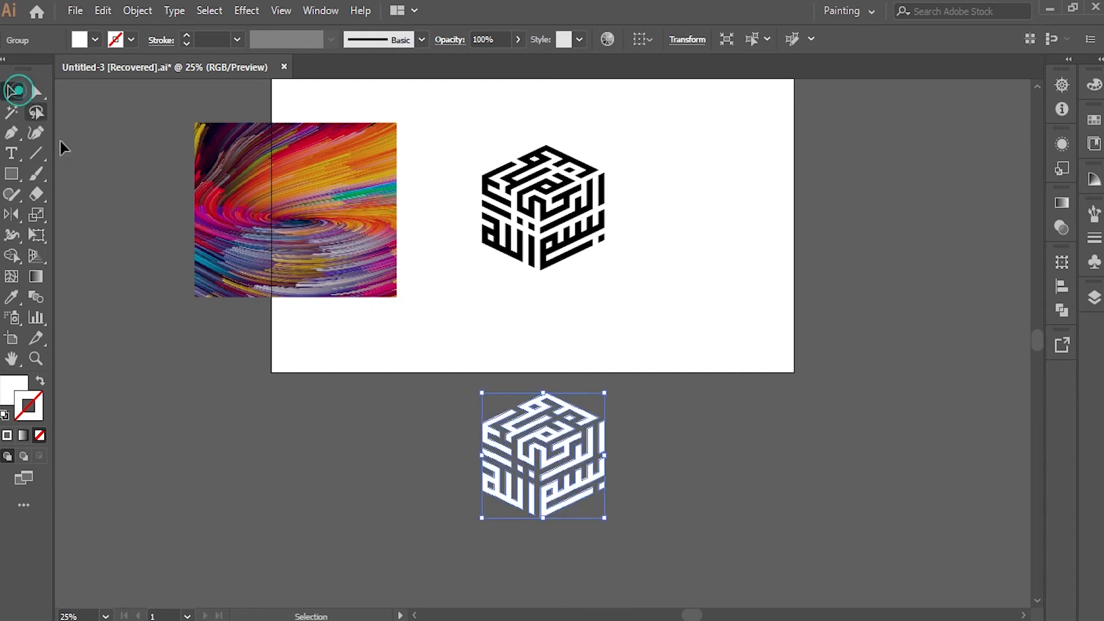
click(174, 329)
- Move the colourful swirl image behind the white lettering copy so it covers the whole cube
drag(247, 230, 490, 484)
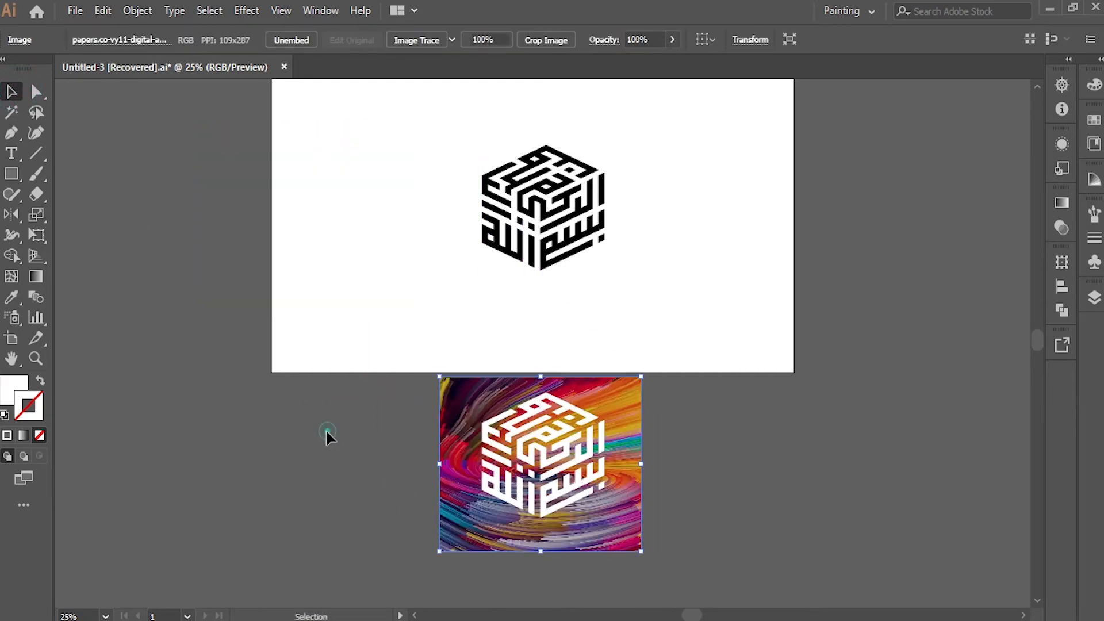
click(326, 431)
scroll(470, 374, down, 2)
click(500, 380)
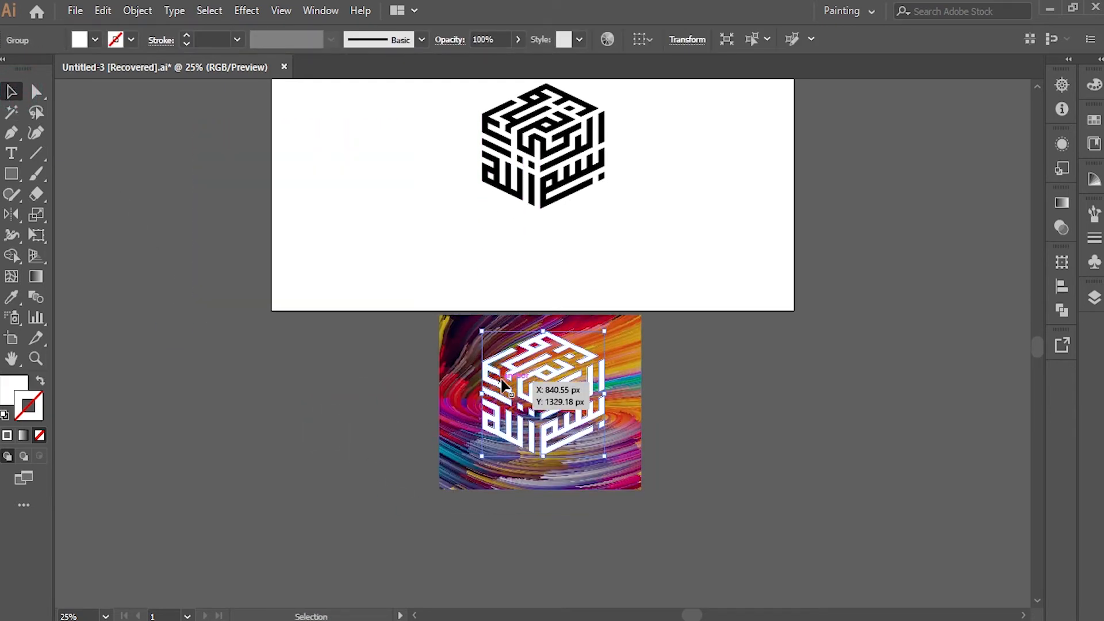
right_click(509, 391)
click(279, 288)
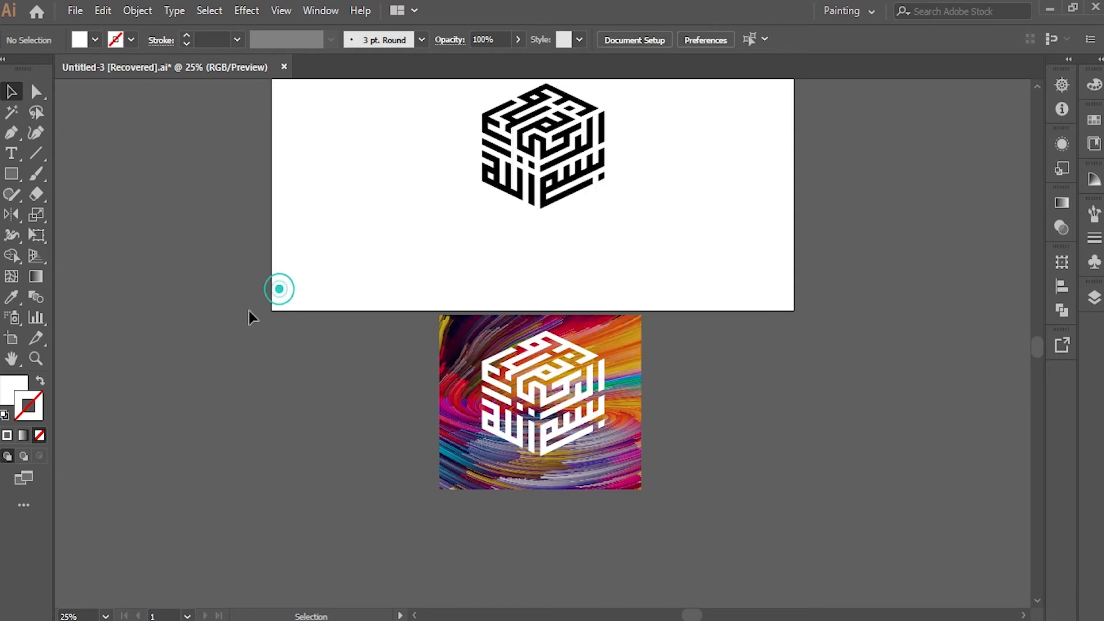
- Cut the white lettering, then create an opacity mask on the swirl image and make the mask active for editing
click(498, 367)
click(103, 11)
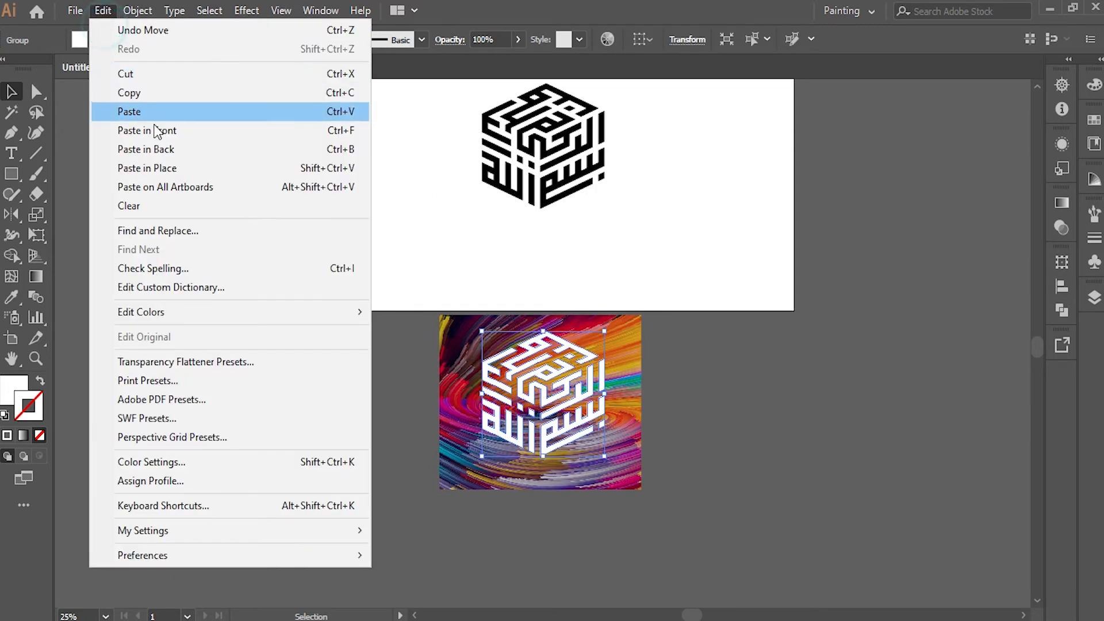
click(140, 73)
drag(451, 423, 915, 346)
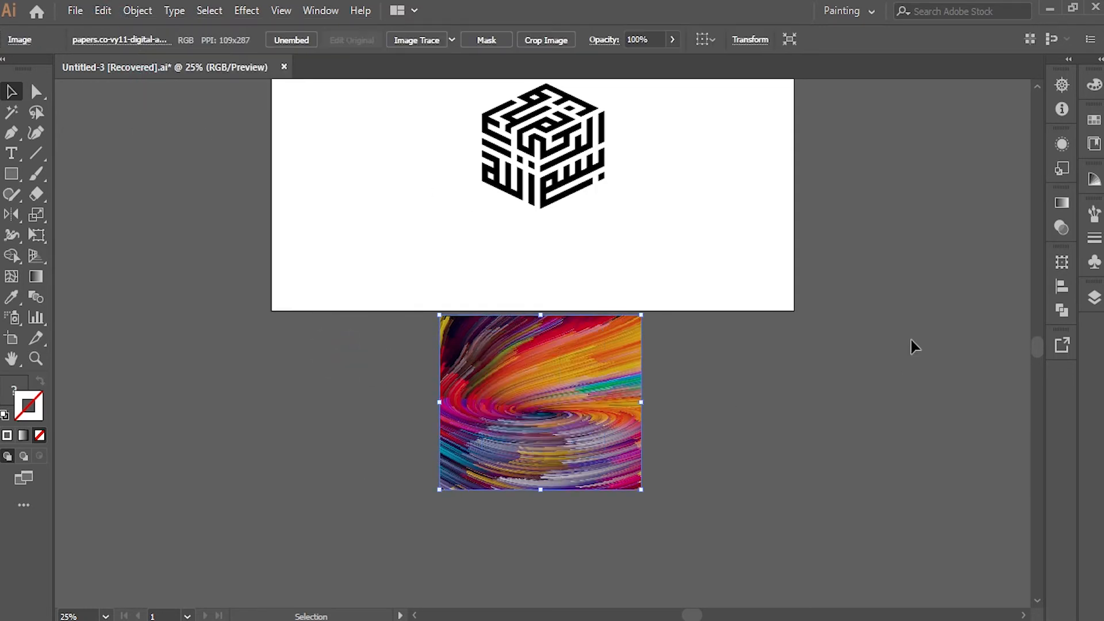
click(1061, 228)
click(1003, 249)
click(948, 266)
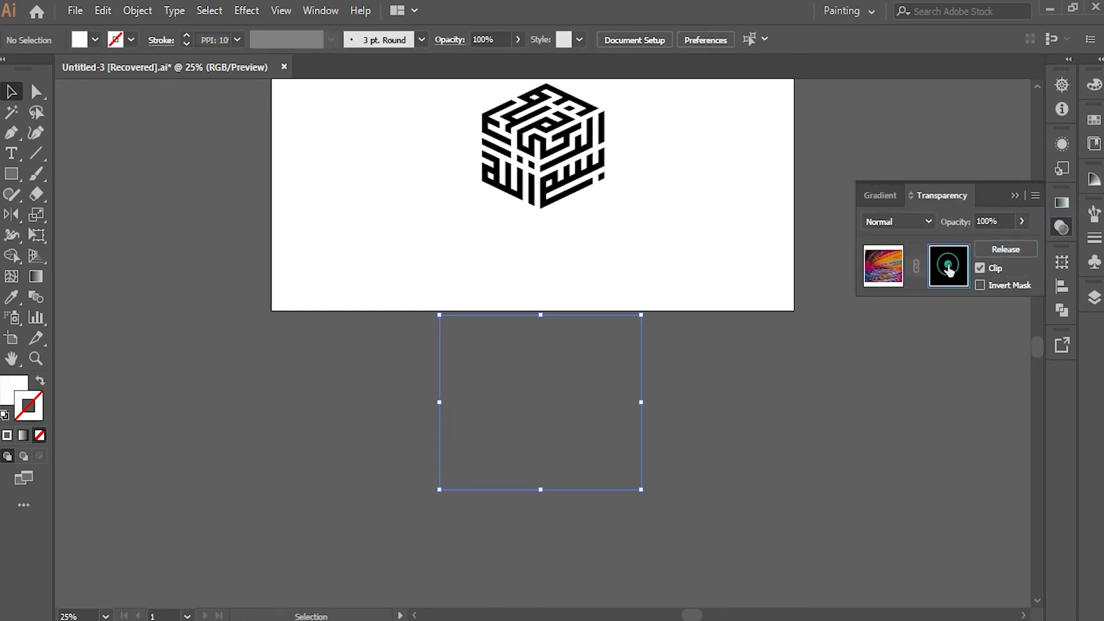
- Paste the white lettering in place inside the opacity mask and return to editing the image
click(103, 11)
click(155, 168)
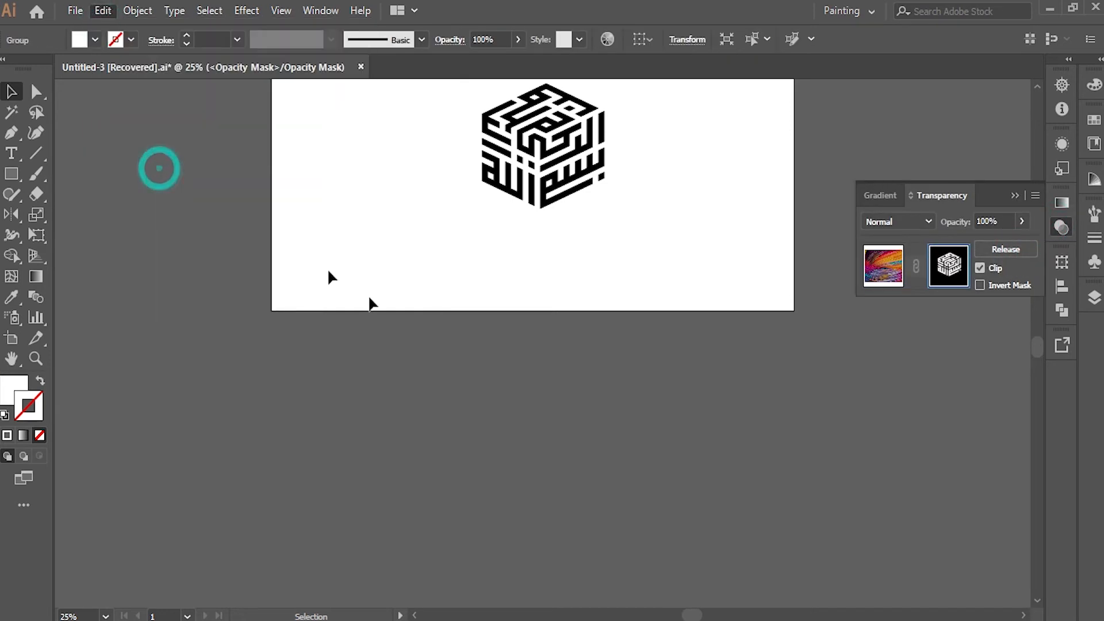
click(882, 266)
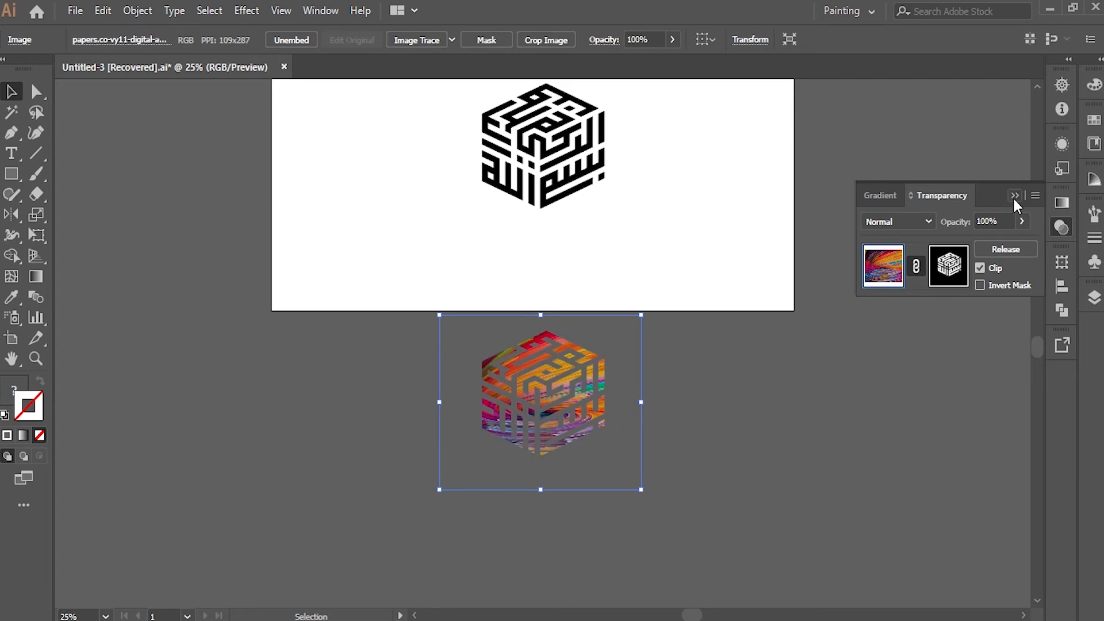
click(1015, 196)
- Change the original black lettering on the artboard to an unfilled outline with a 1 pt black stroke
click(389, 369)
drag(446, 173, 532, 236)
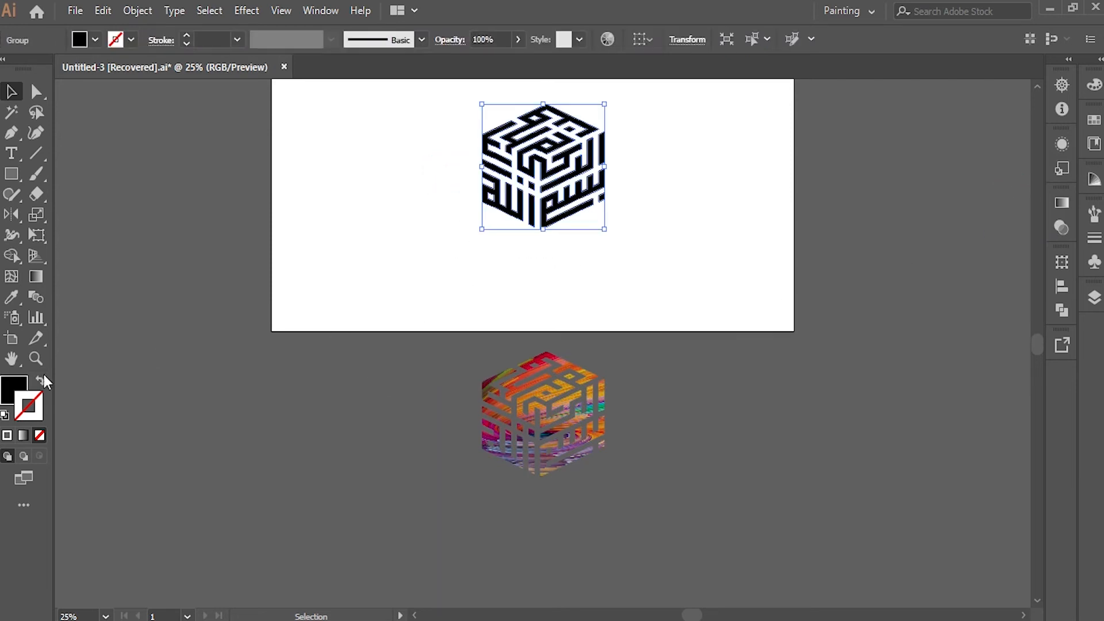
click(17, 391)
click(5, 416)
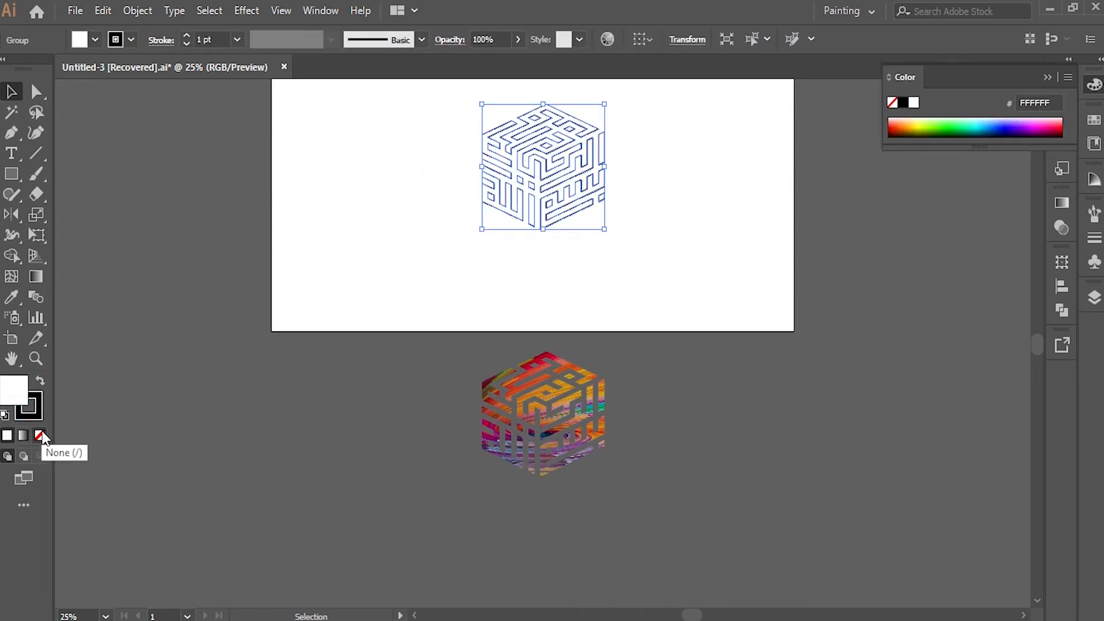
- Move the masked swirl image onto the artboard and align the lettering outline exactly with its edges
drag(567, 458, 514, 373)
scroll(570, 215, up, 3)
scroll(368, 348, up, 1)
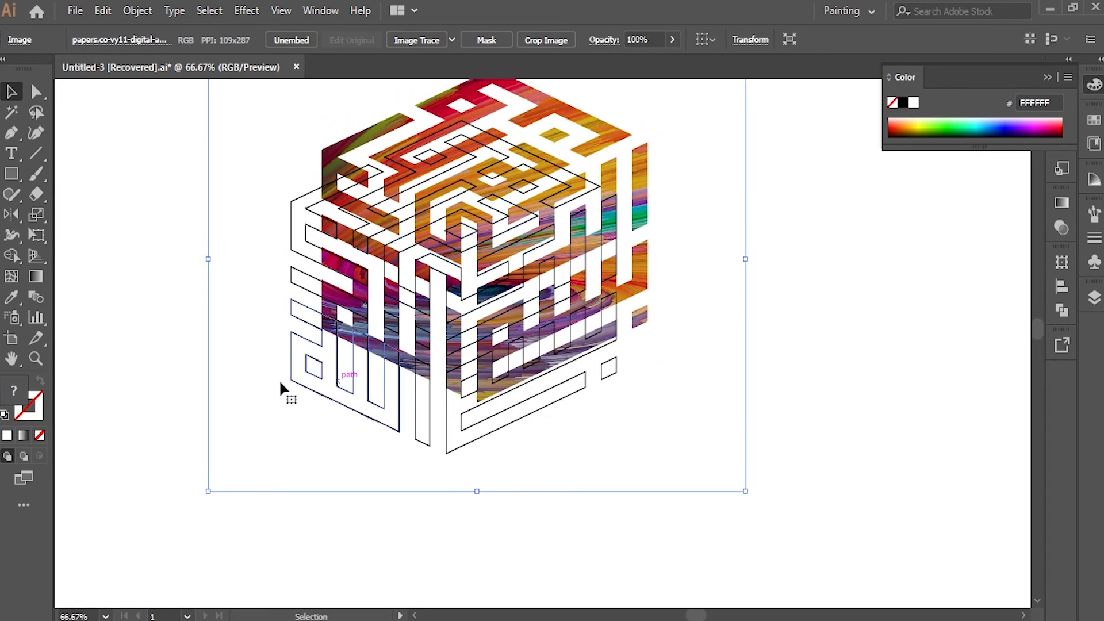
click(144, 340)
drag(297, 384, 329, 332)
click(231, 236)
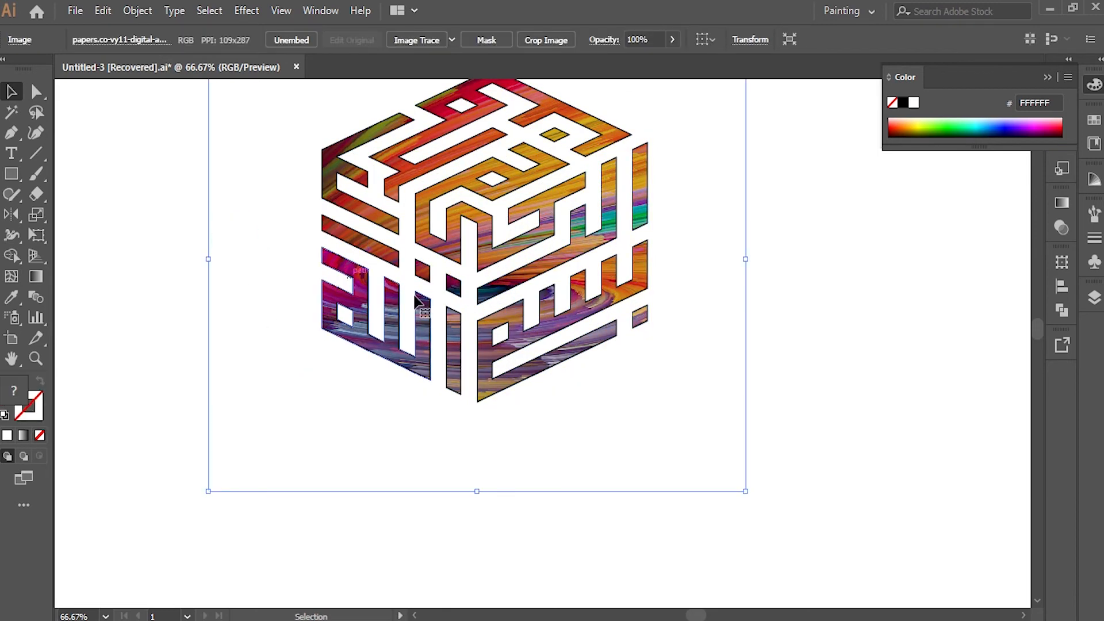
- Set the lettering outline's stroke weight to 3 pt
click(342, 337)
click(1094, 237)
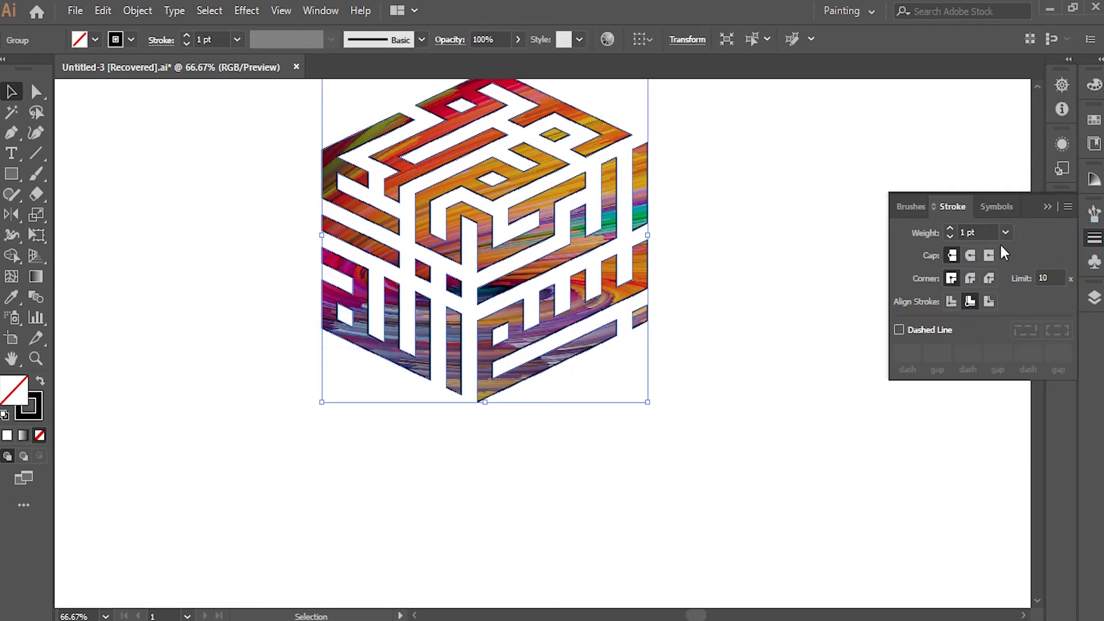
scroll(979, 231, up, 1)
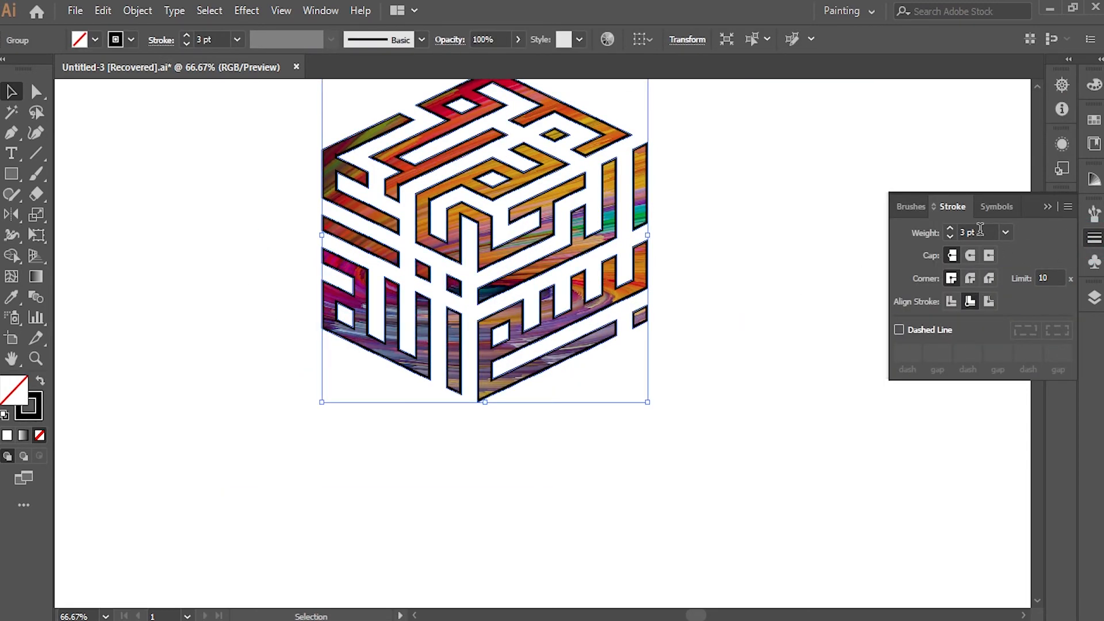
click(781, 198)
click(1047, 206)
- Select the masked image and outline together, enlarge them to about 1303 by 1073 px and centre them on the artboard
key(ctrl+minus)
drag(701, 311, 683, 375)
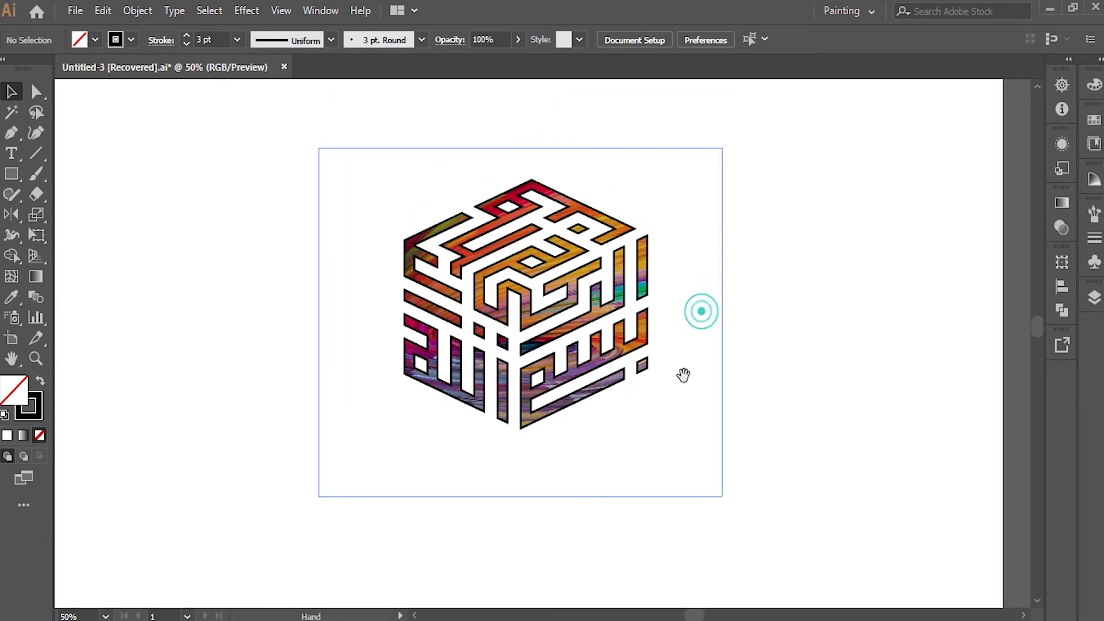
key(ctrl+minus)
drag(443, 217, 684, 388)
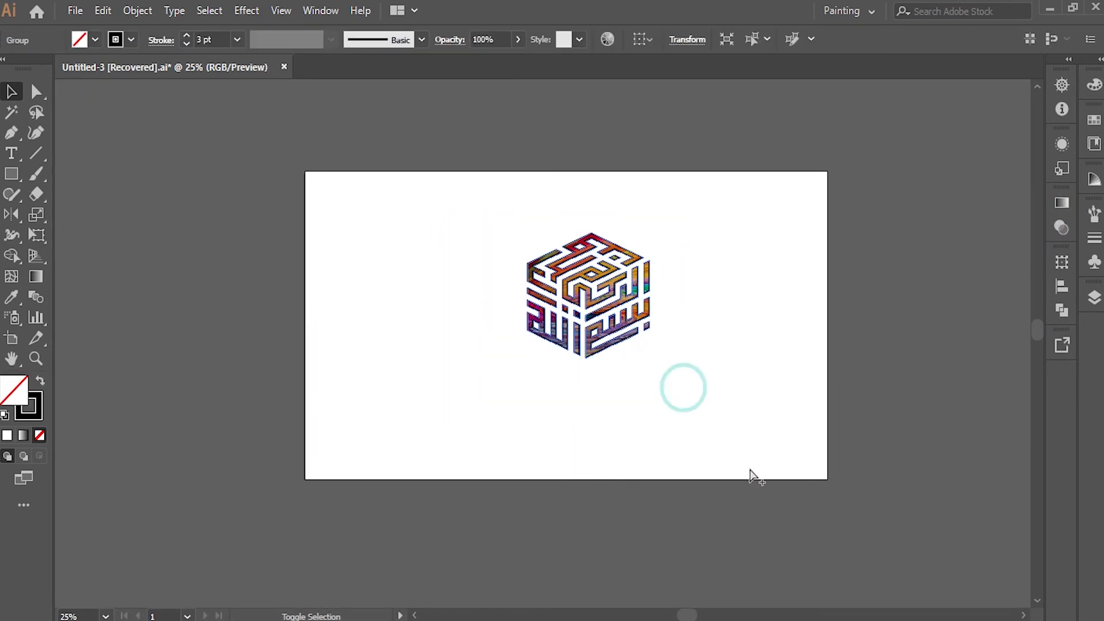
drag(414, 210, 761, 456)
drag(610, 313, 591, 353)
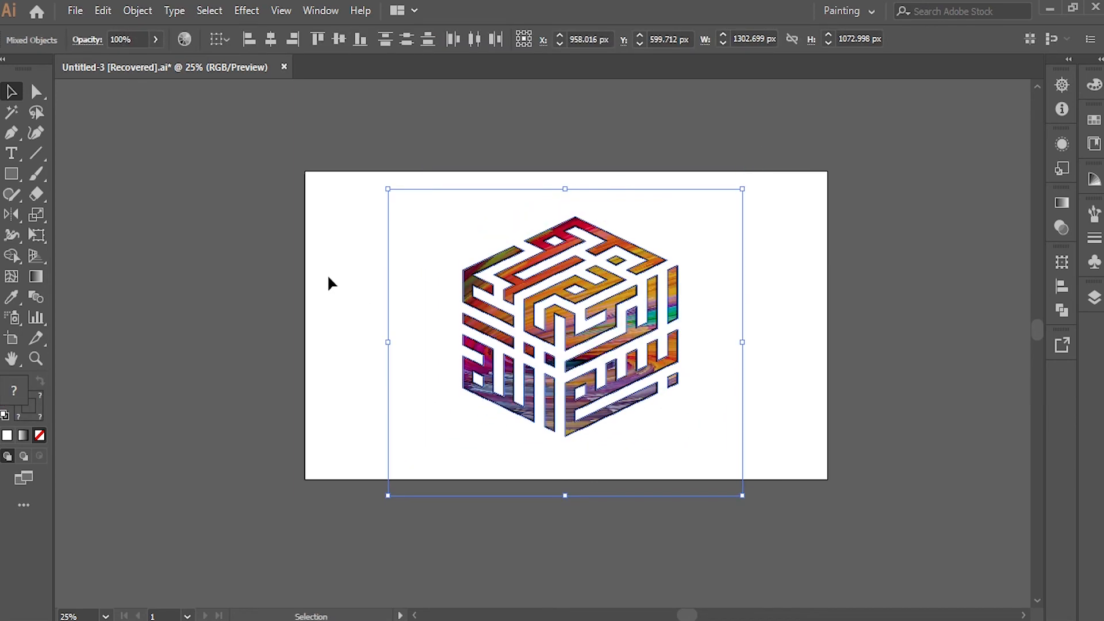
click(328, 285)
key(ctrl+plus)
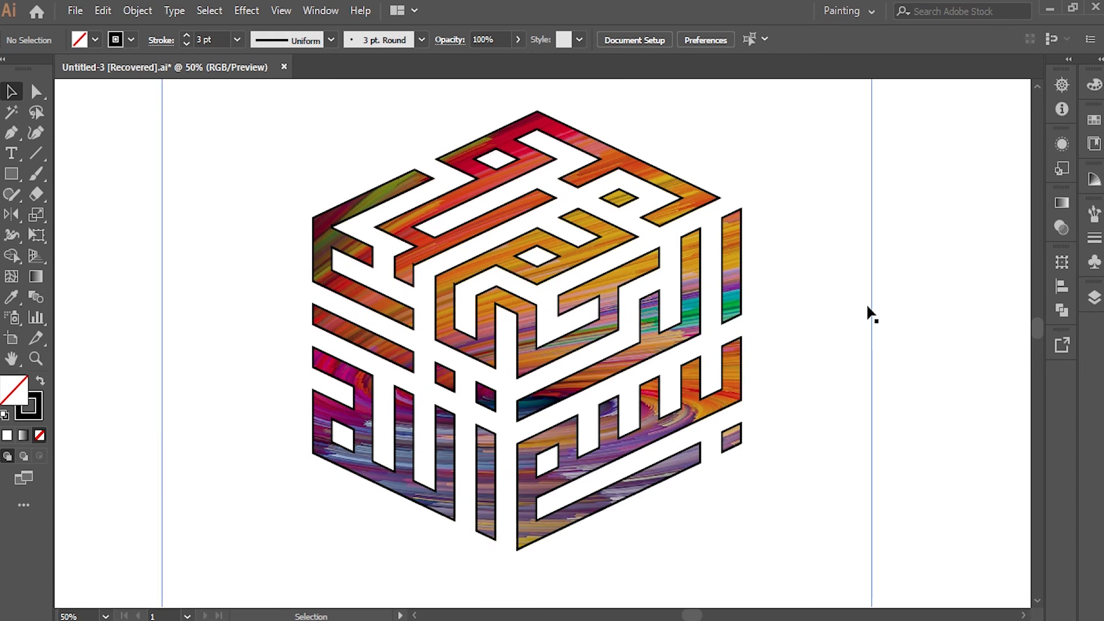
key(ctrl+semicolon)
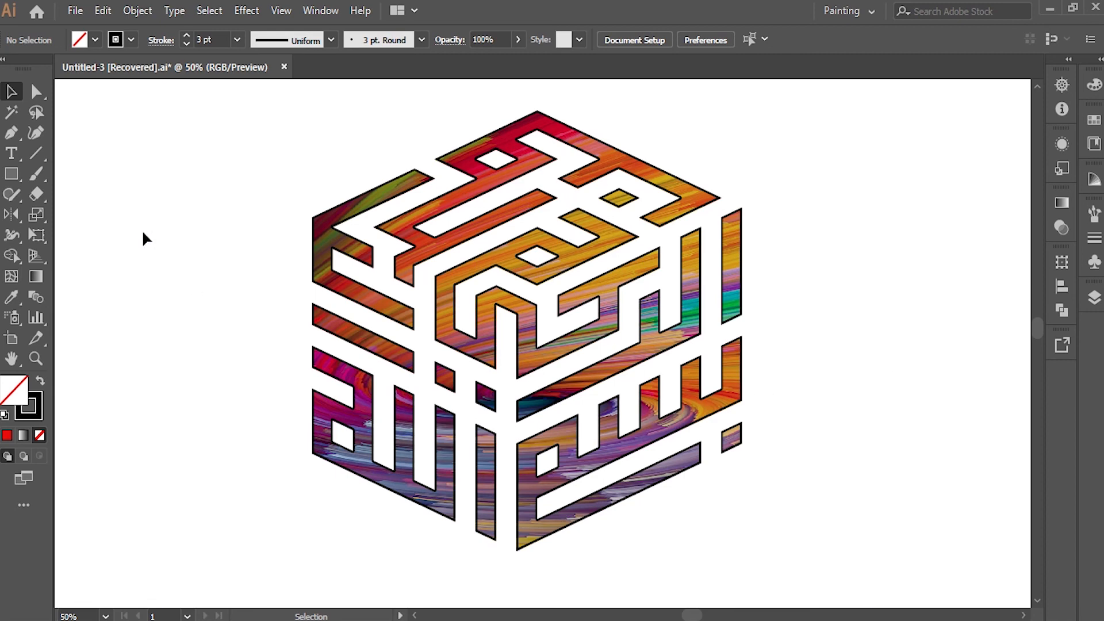
alt+scroll(142, 237, down, 2)
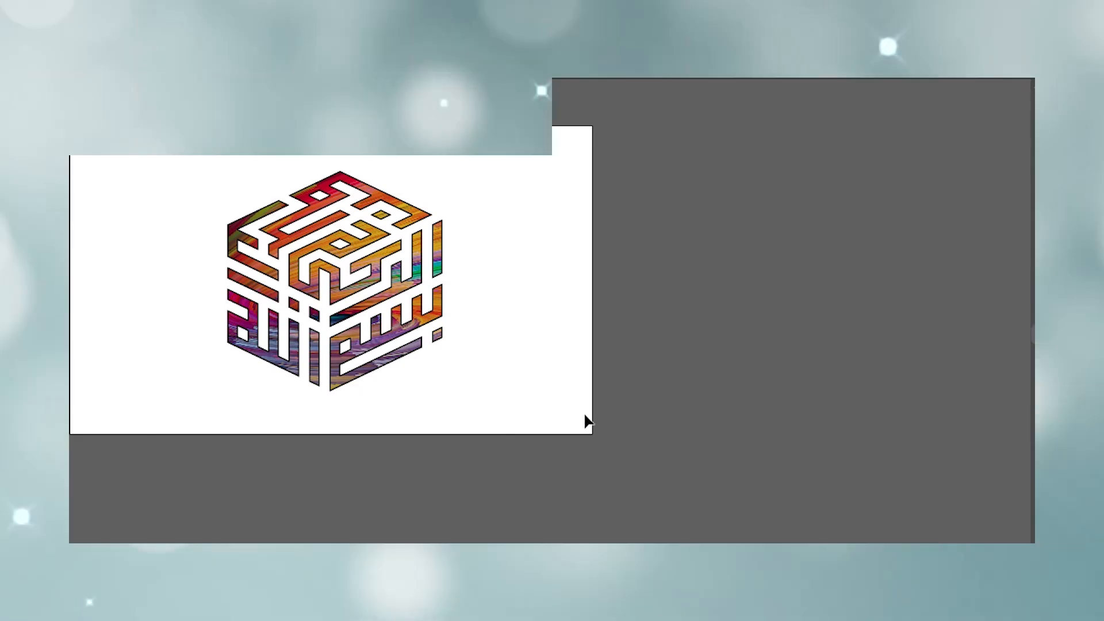